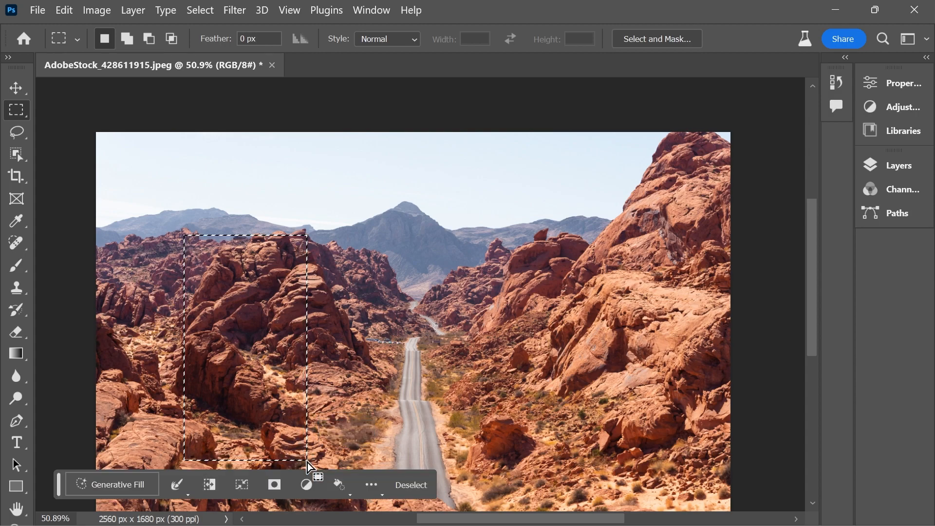
- Generate a "lighthouse" with Generative Fill in the selected area of rocks beside the road
click(108, 484)
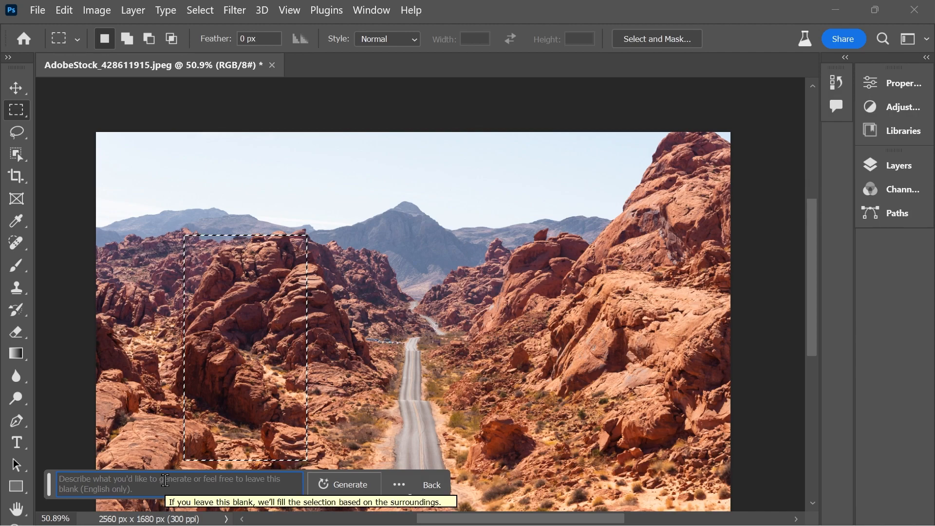
text(light)
key(Return)
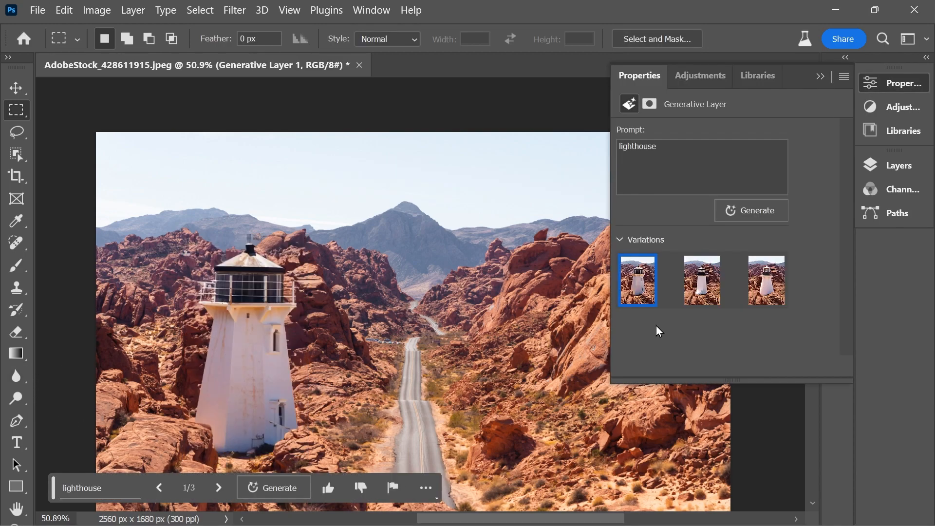
- Compare the three lighthouse variations in the photo and return to the first one
click(706, 297)
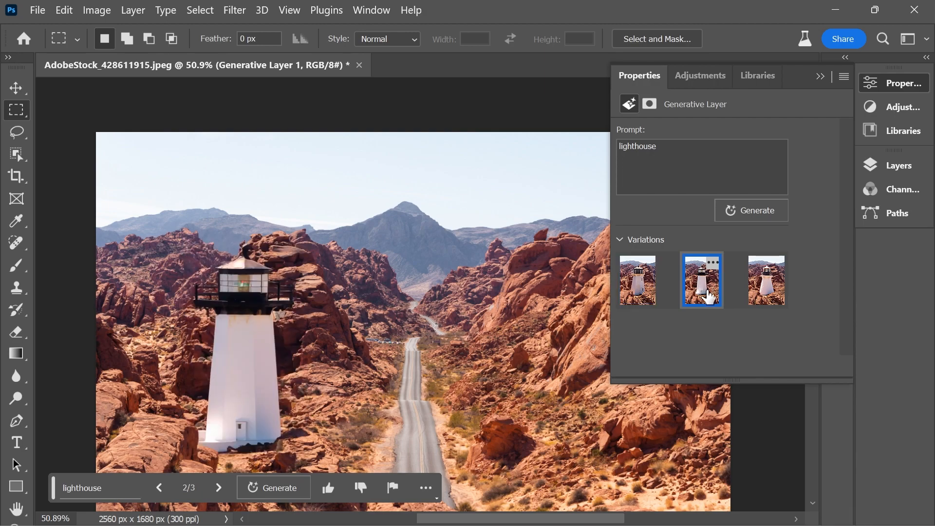
click(767, 295)
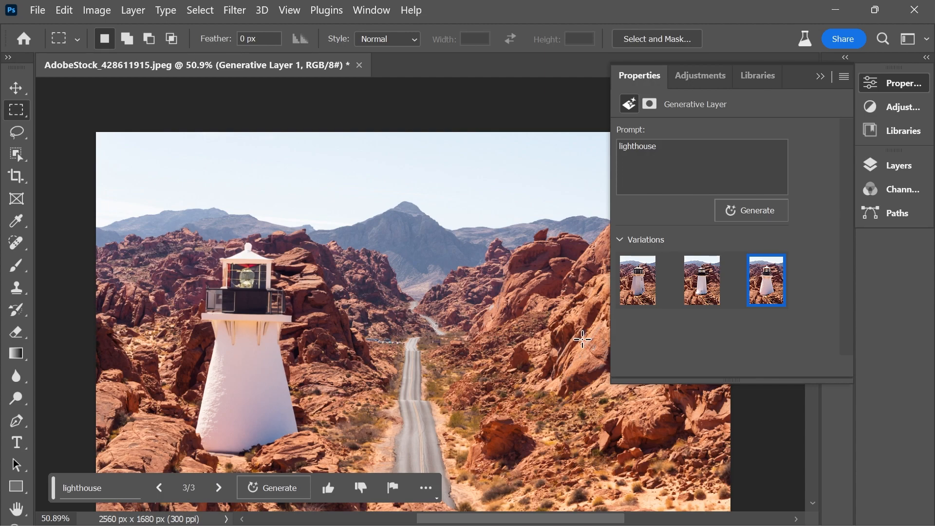
click(641, 291)
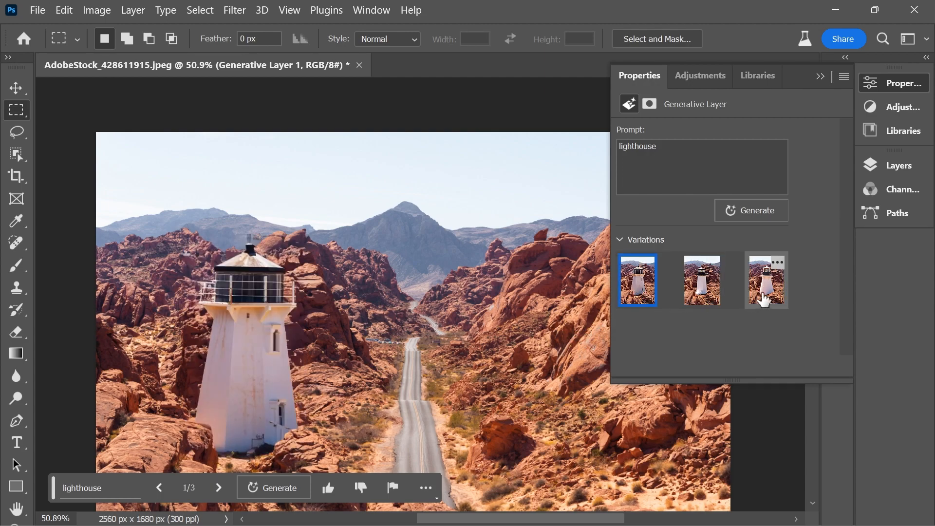
click(771, 300)
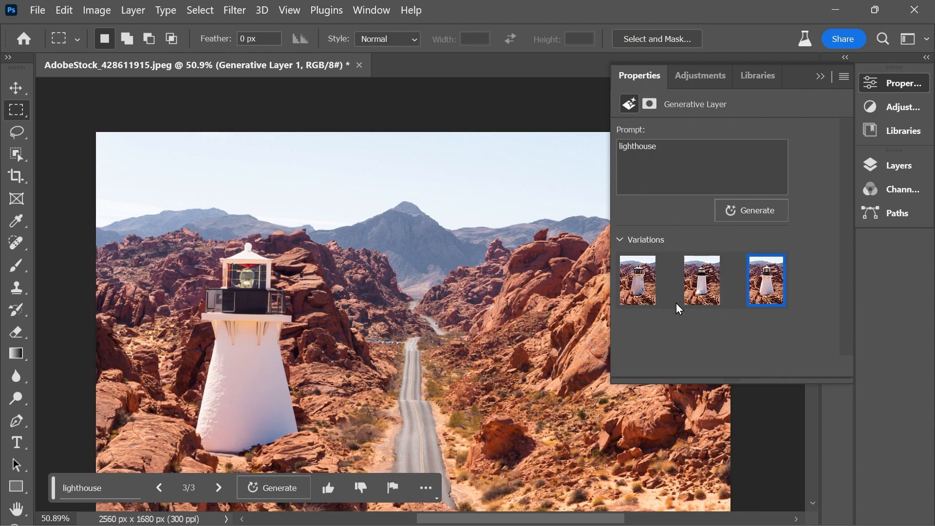
click(628, 300)
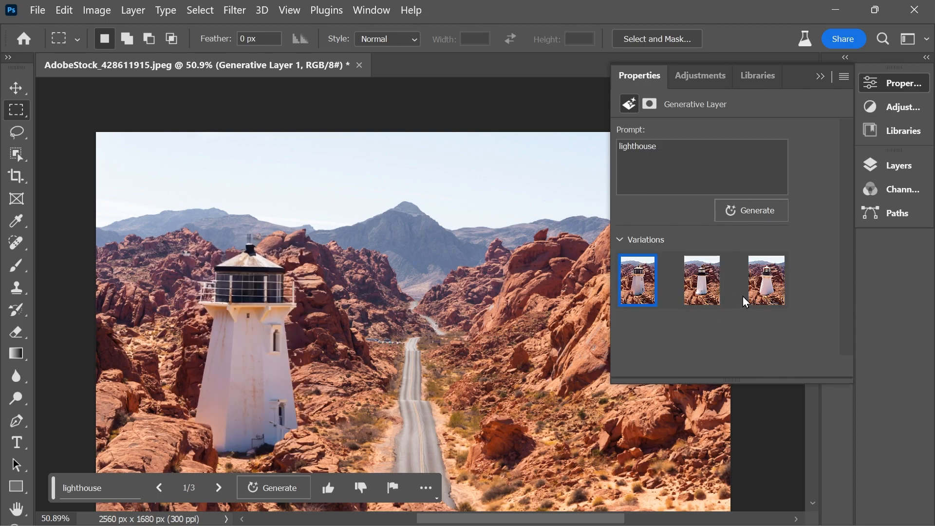
click(764, 292)
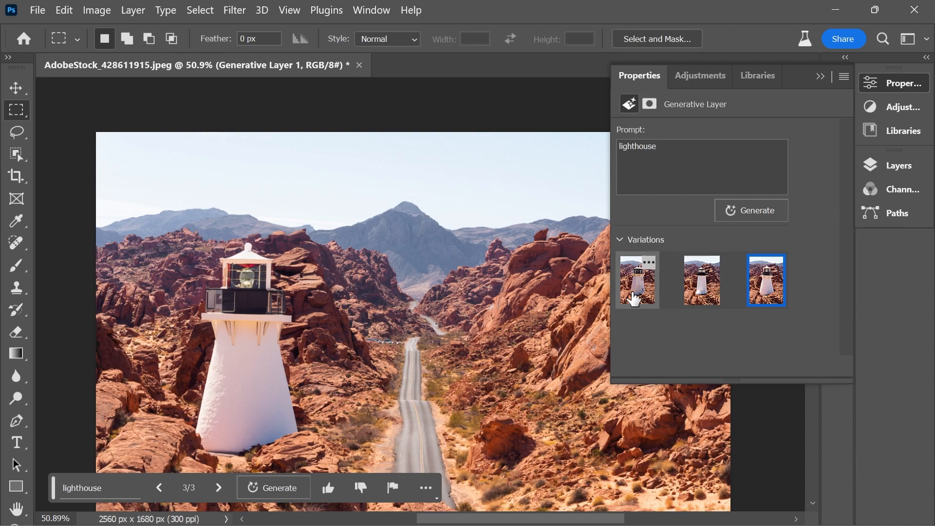
click(638, 297)
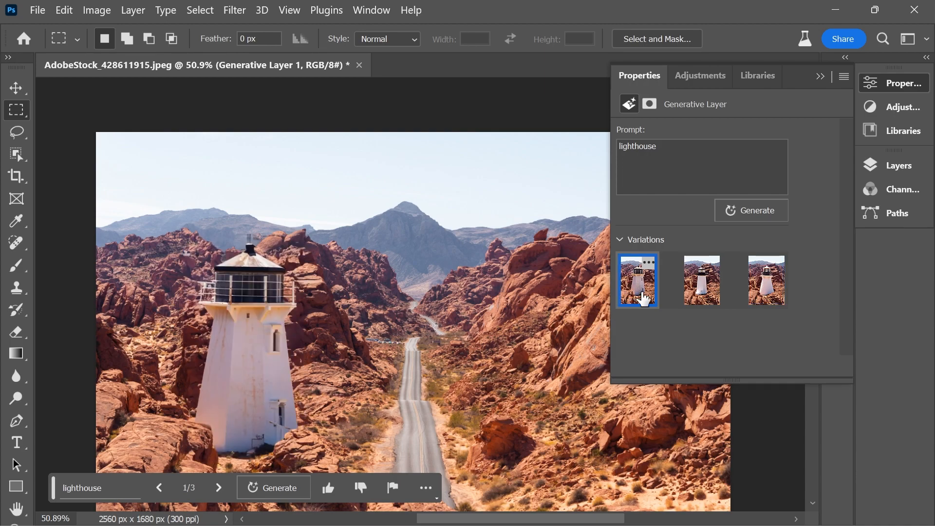
scroll(113, 369, up, 1)
scroll(114, 369, down, 2)
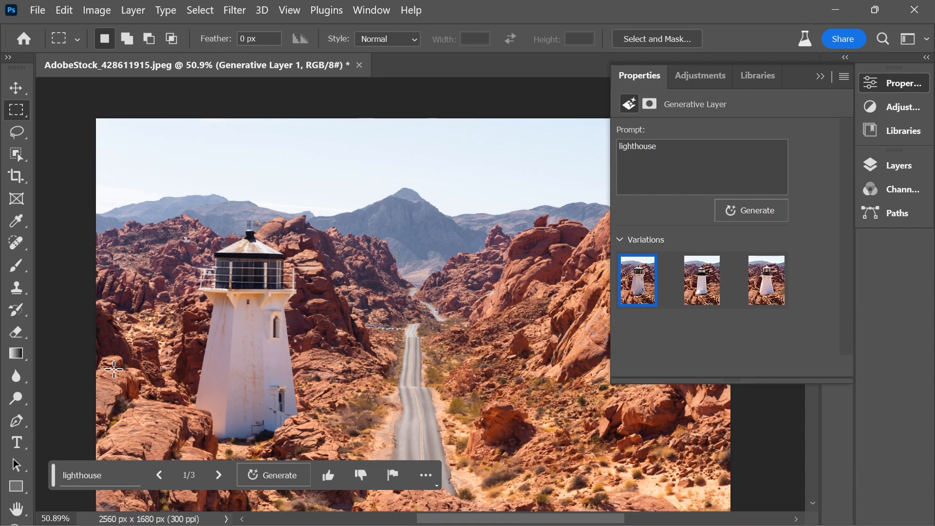
scroll(114, 369, down, 1)
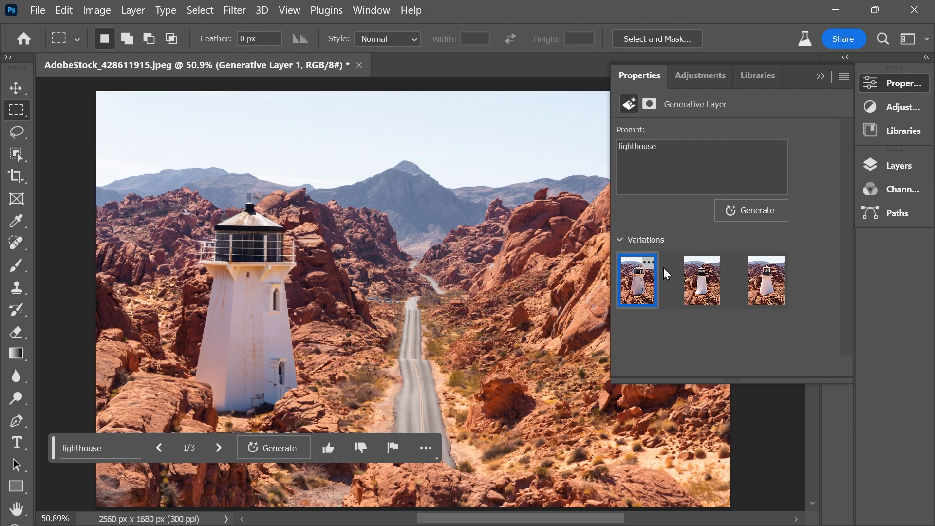
click(821, 78)
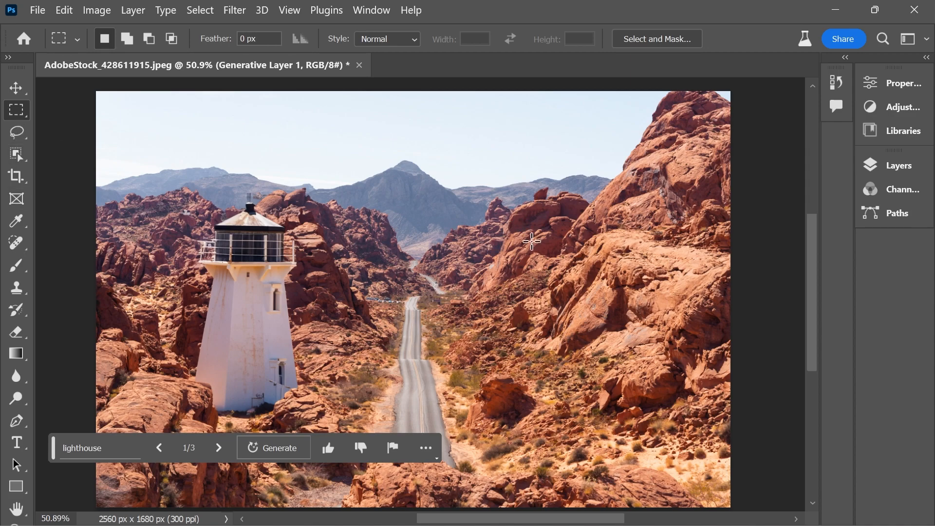
- Select a rectangle on the rock face to the right of the road and generate a "cave entrance" there with Generative Fill
drag(547, 270, 699, 411)
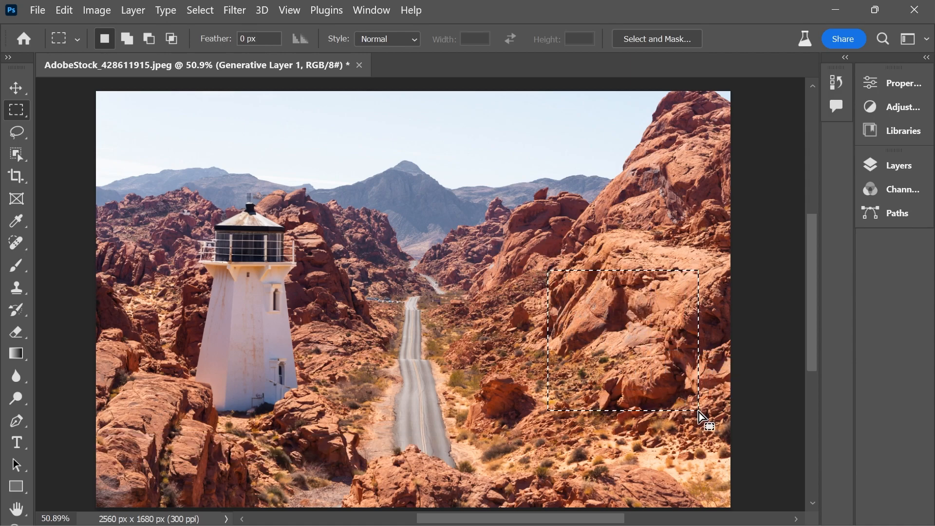
click(329, 436)
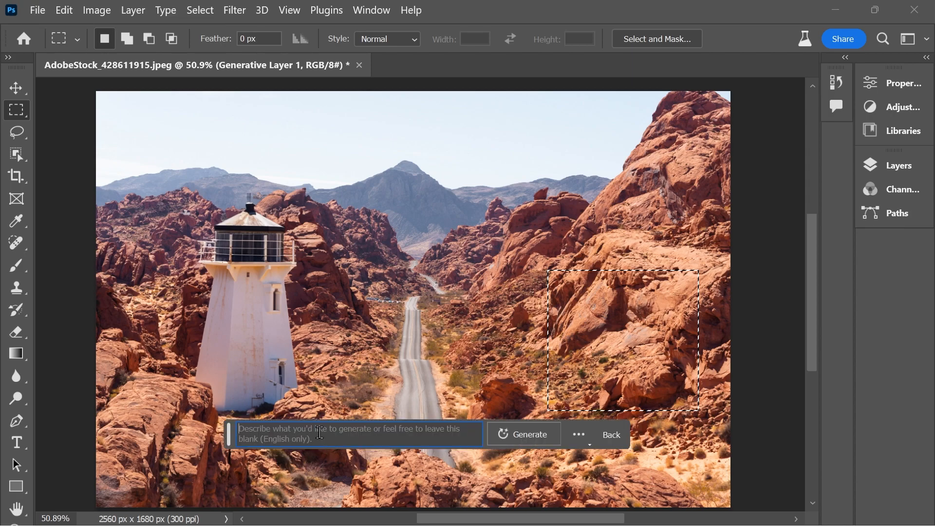
text(cave entrance)
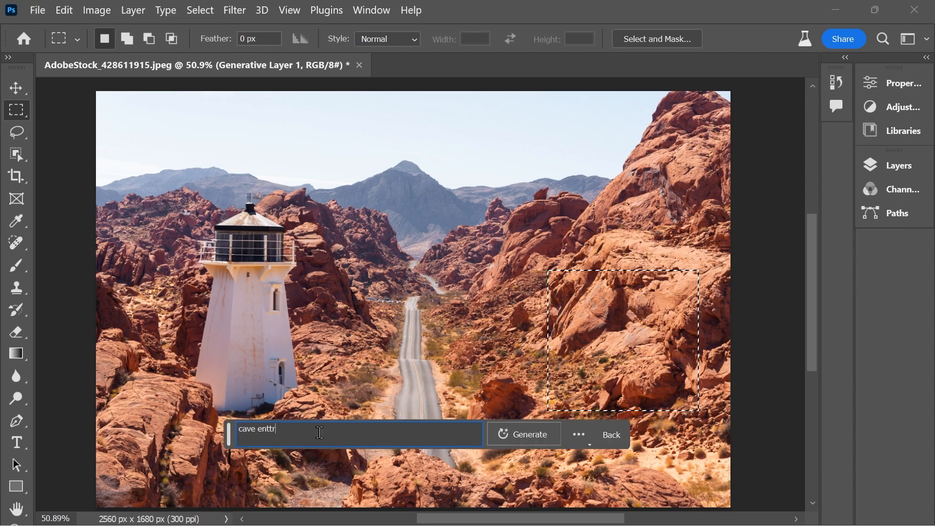
click(518, 436)
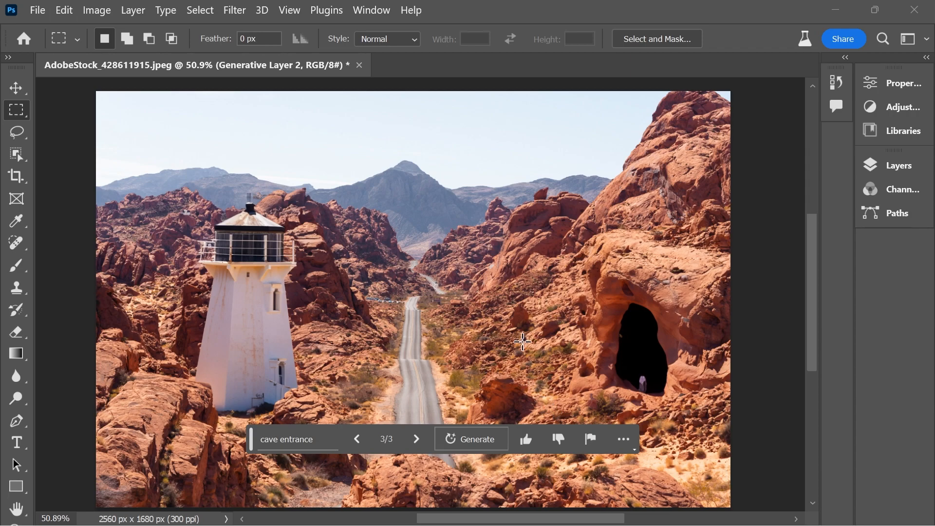
- Select the sandy ground in the photo's lower-right corner and generate a "mountain lake" there with Generative Fill
scroll(519, 344, down, 3)
drag(468, 312, 730, 396)
click(316, 424)
text(mou)
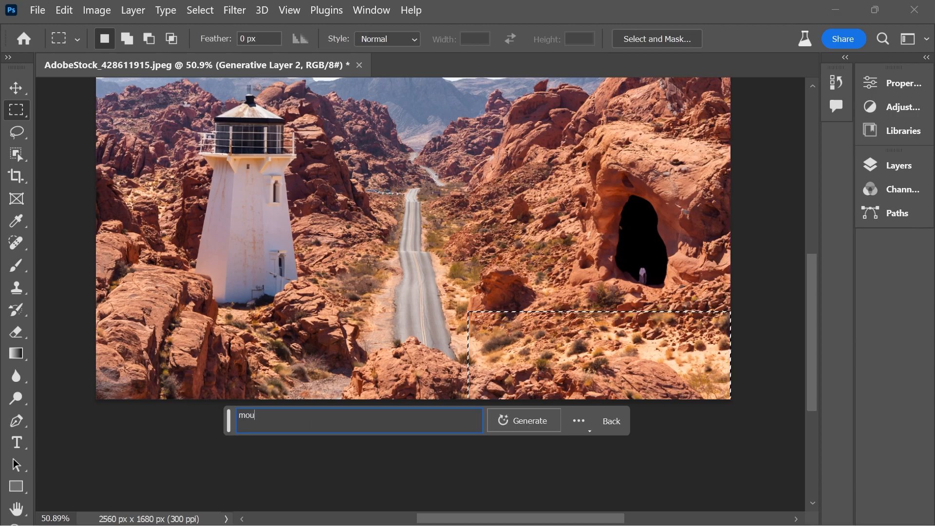
text(ntain lake)
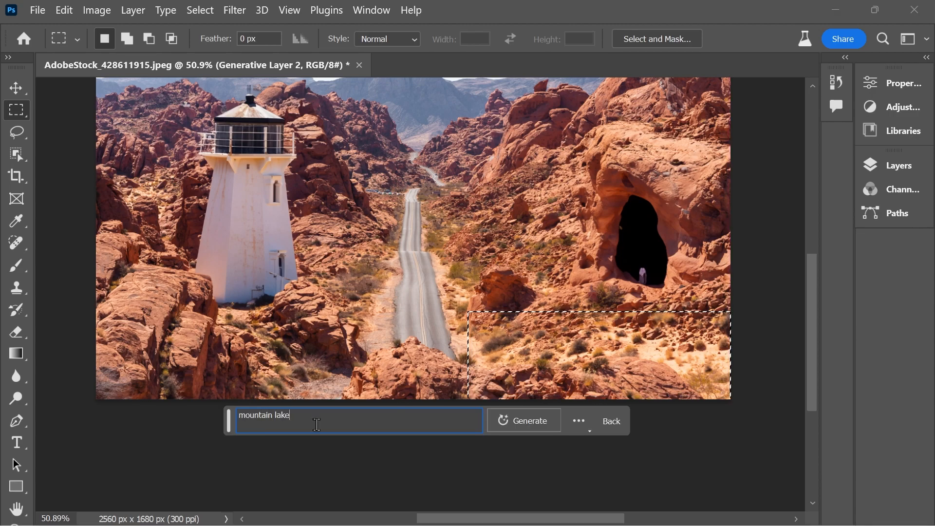
click(508, 425)
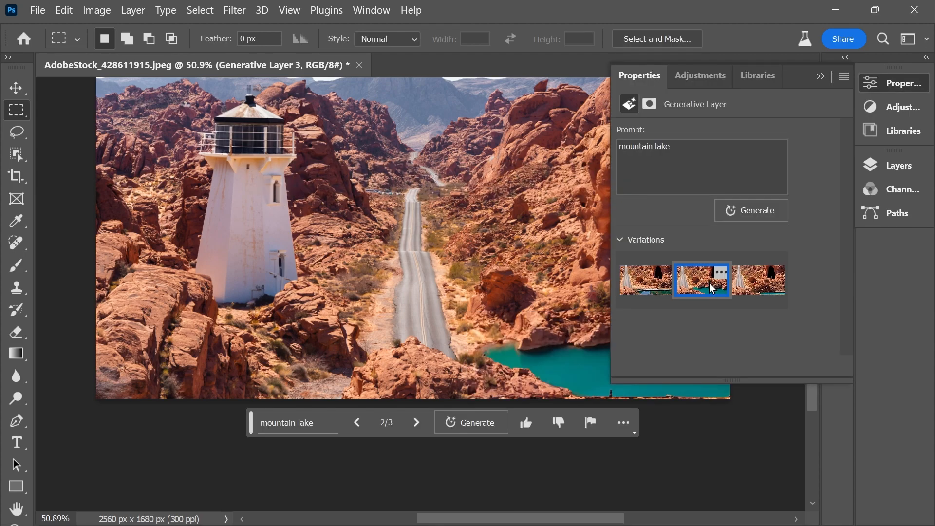
- Compare the generated vortex variations on the lake and keep the third one
click(820, 81)
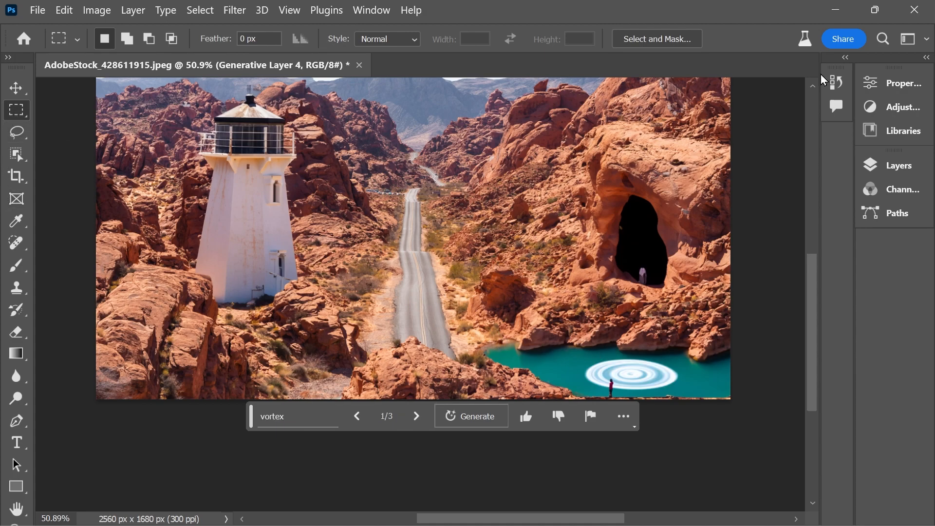
click(417, 418)
click(416, 419)
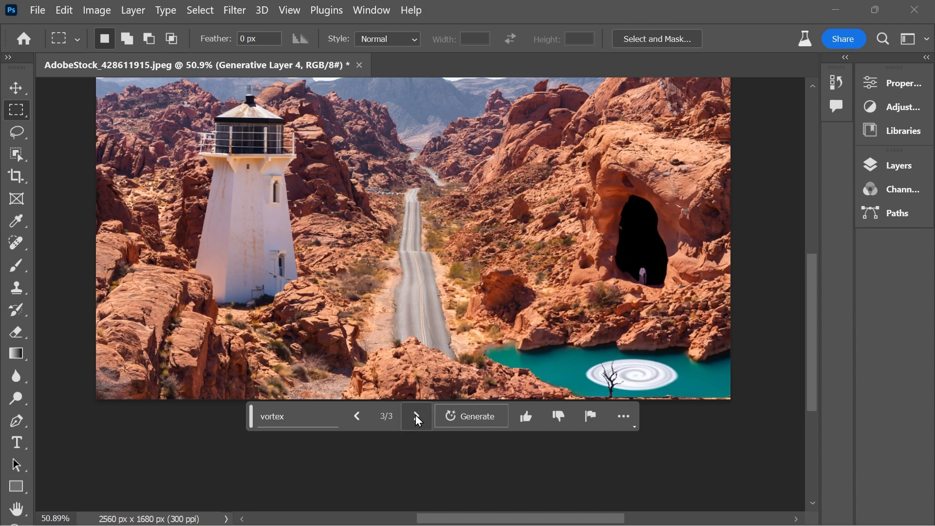
click(365, 417)
click(358, 417)
click(415, 419)
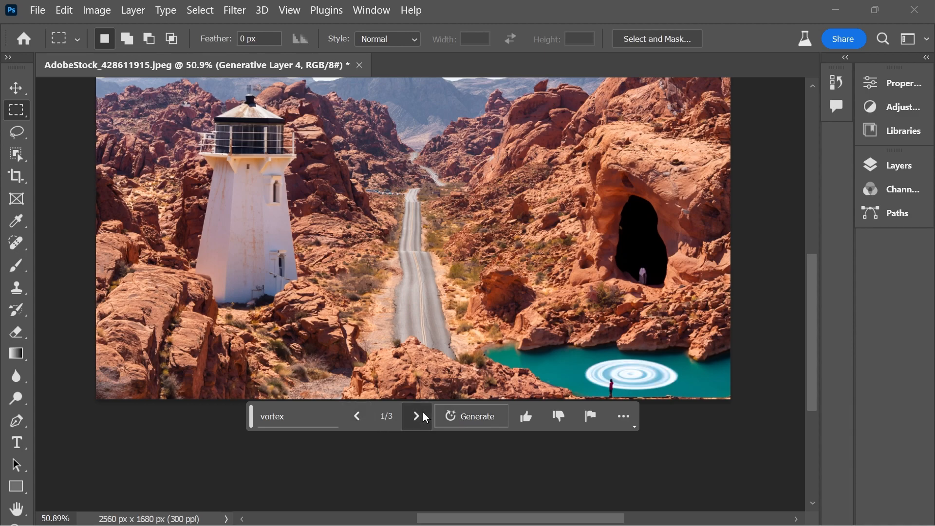
click(419, 418)
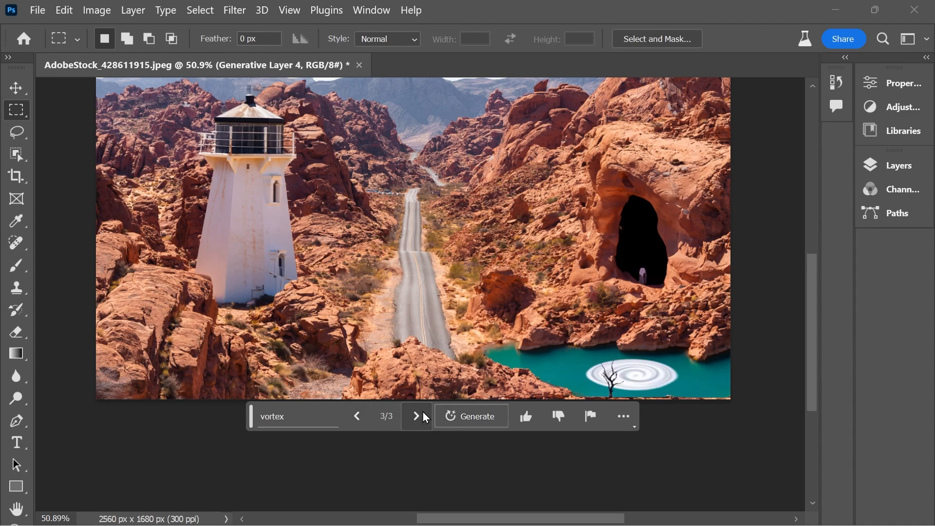
- Select a rectangle around the distant mountain peak and open Generative Fill for it
scroll(351, 87, up, 2)
drag(340, 89, 495, 146)
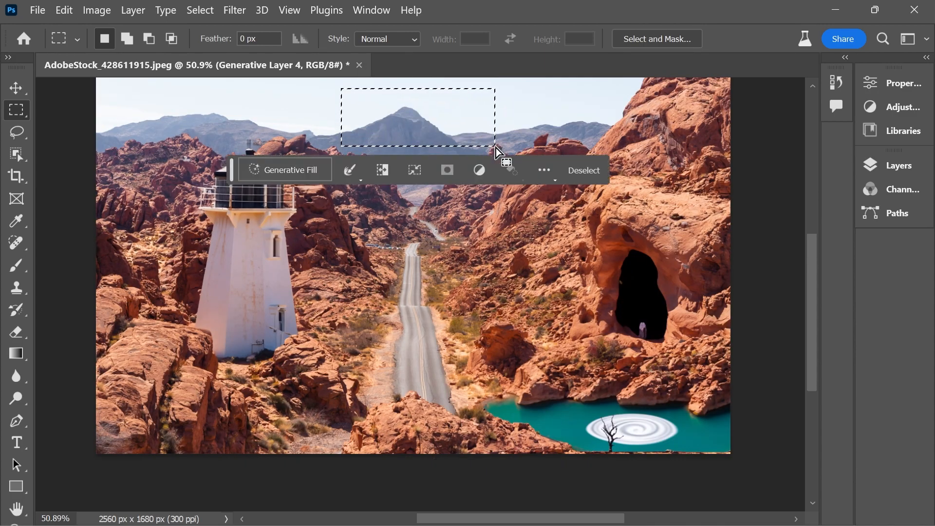
click(298, 168)
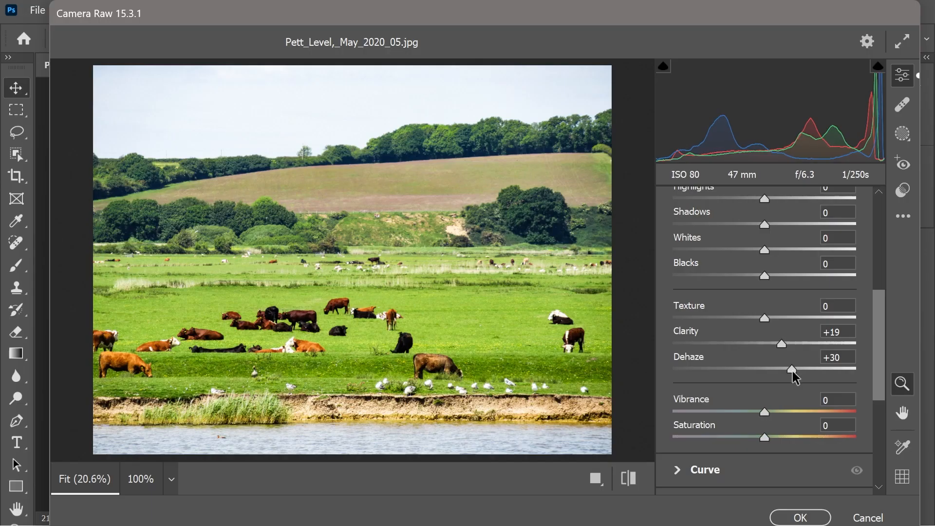
- Set Dehaze to +18 for the cattle pasture photo and apply the Camera Raw adjustments
drag(793, 371, 785, 370)
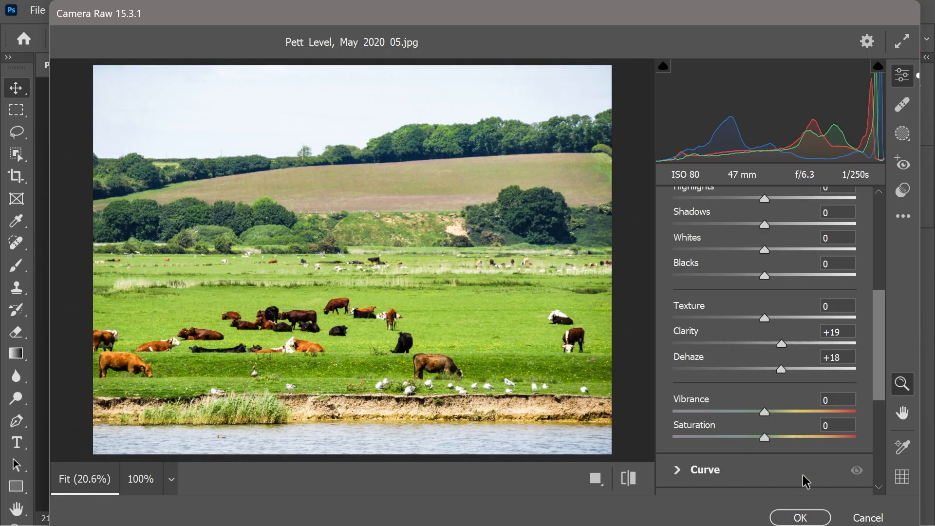
click(800, 517)
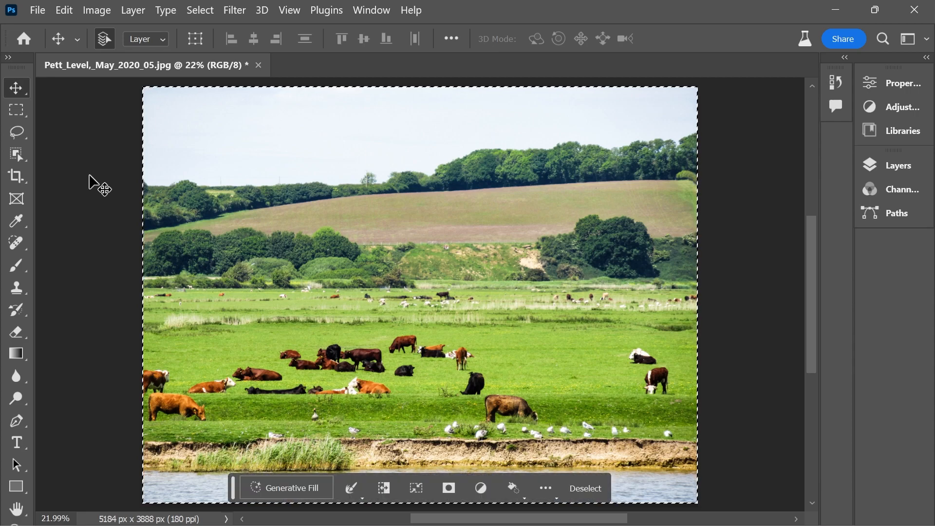
- Deselect the photo and extend the canvas evenly on all sides to 8784 x 5756 px with the Crop tool
click(584, 493)
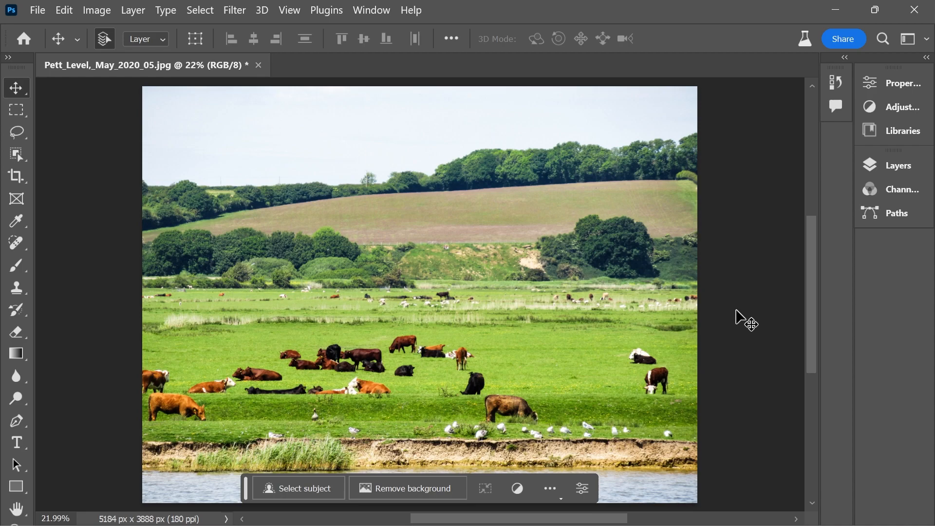
key(ctrl+minus)
key(ctrl+minus)
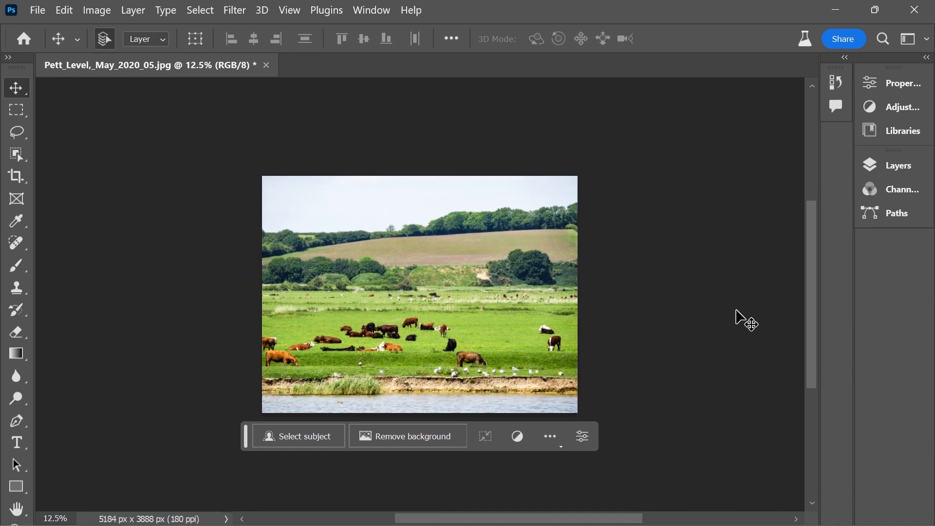
click(16, 176)
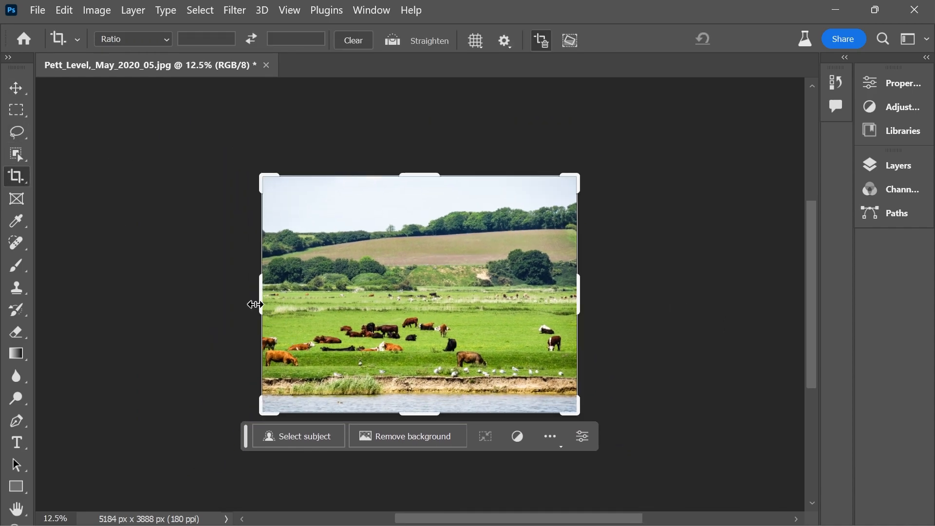
drag(261, 293, 148, 300)
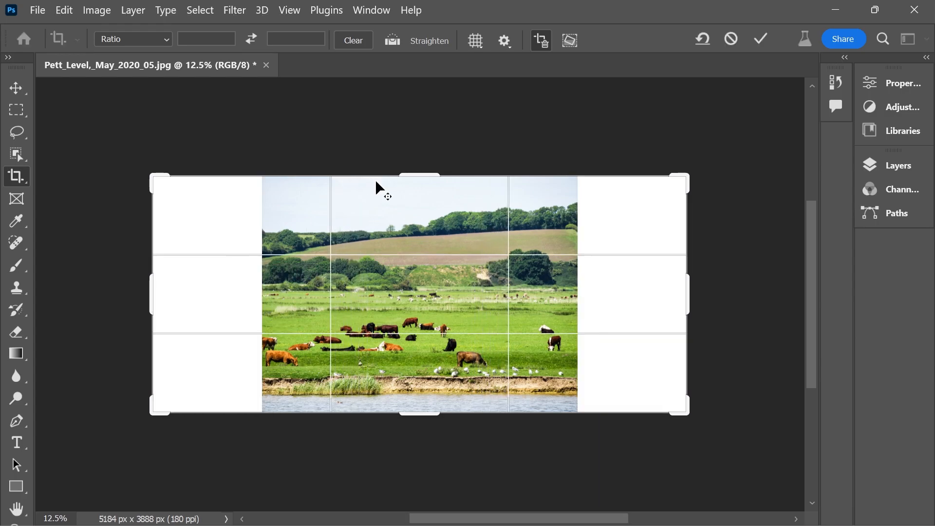
drag(427, 173, 419, 118)
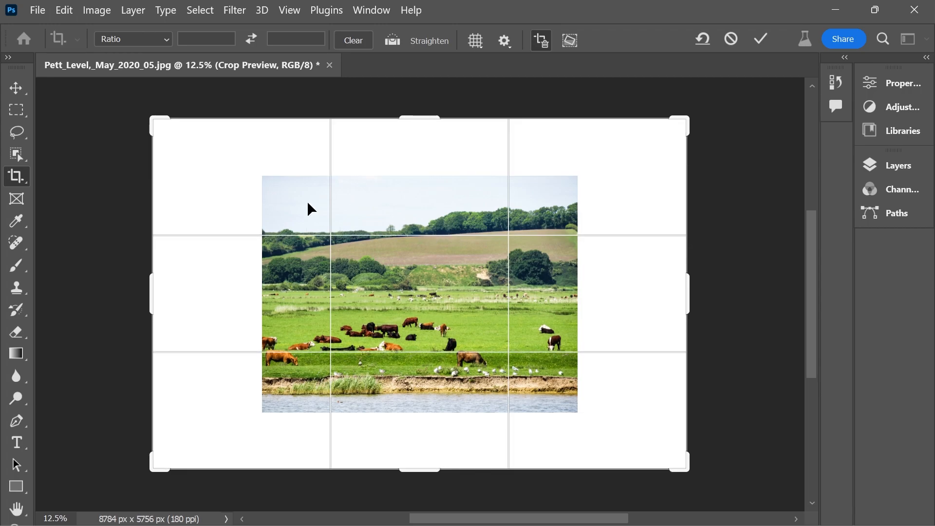
key(Return)
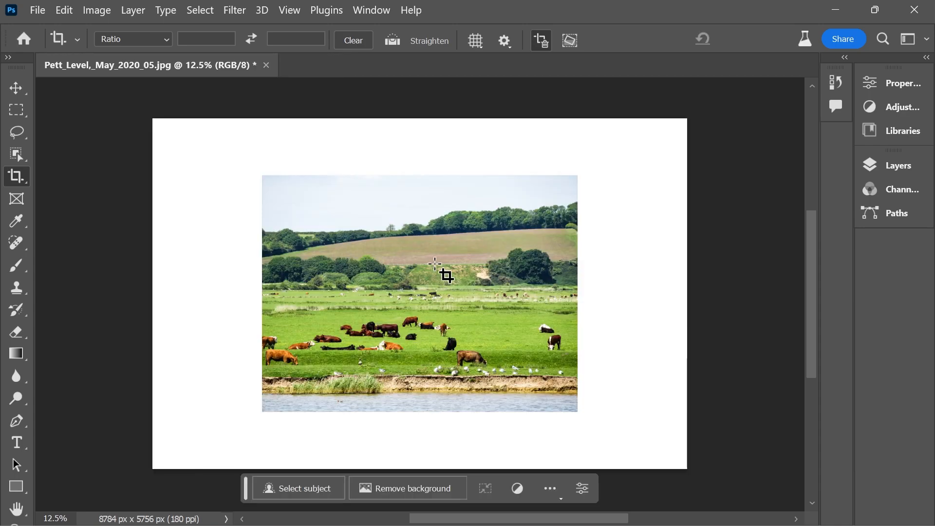
- Select the white border around the pasture photo by inverting a rectangular selection of the photo, and run Generative Fill without a prompt
click(16, 110)
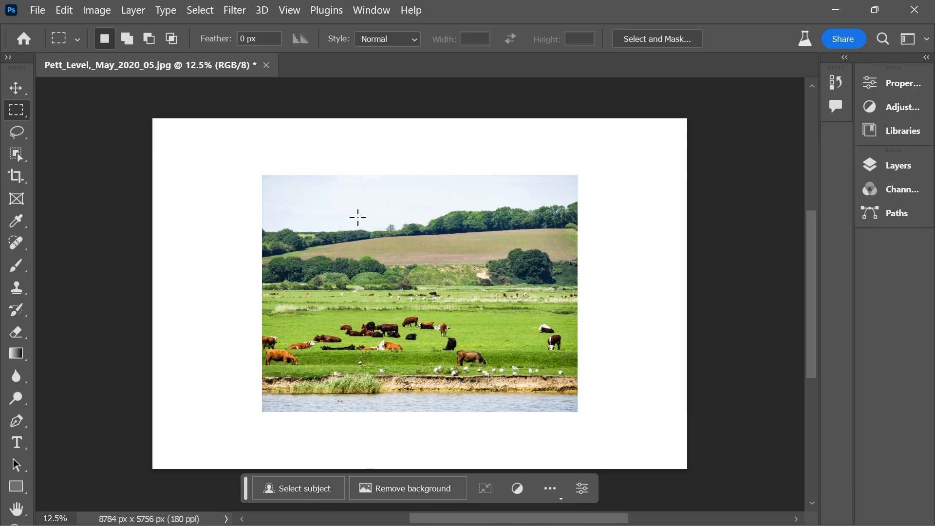
drag(261, 173, 582, 412)
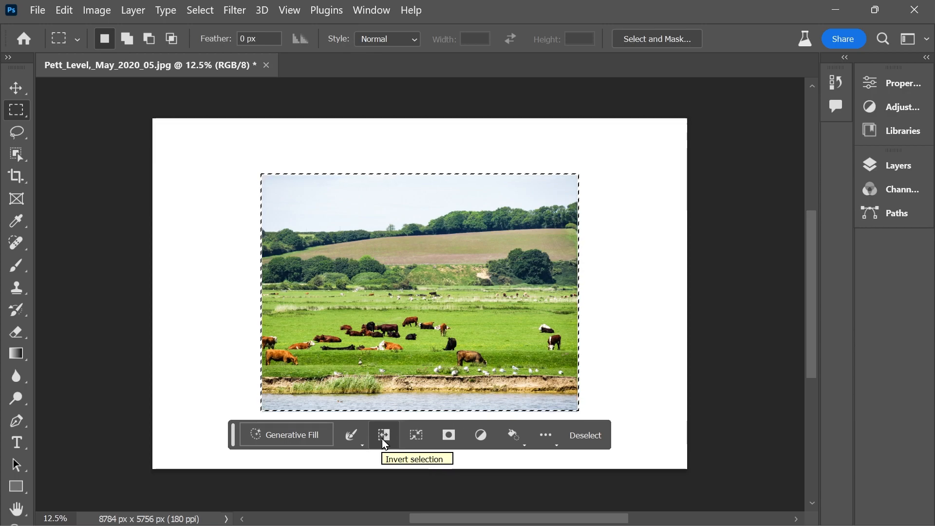
click(383, 438)
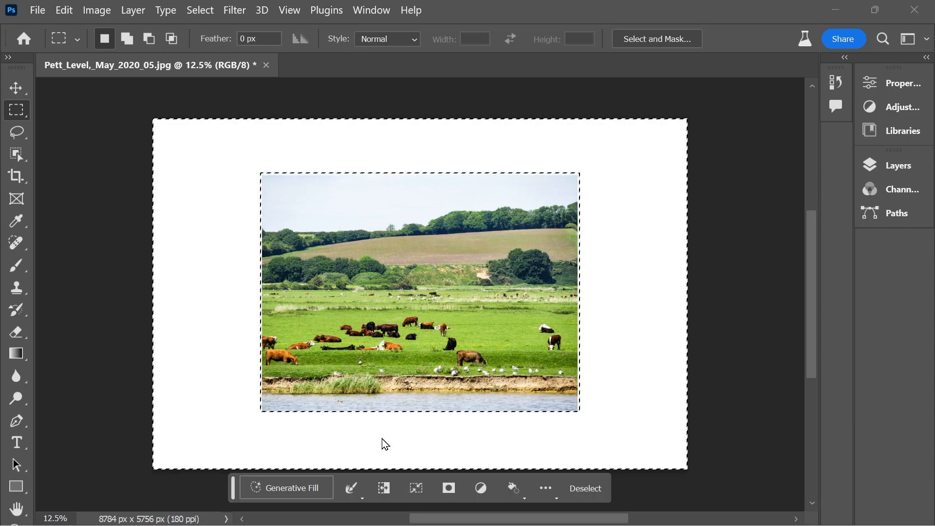
click(294, 487)
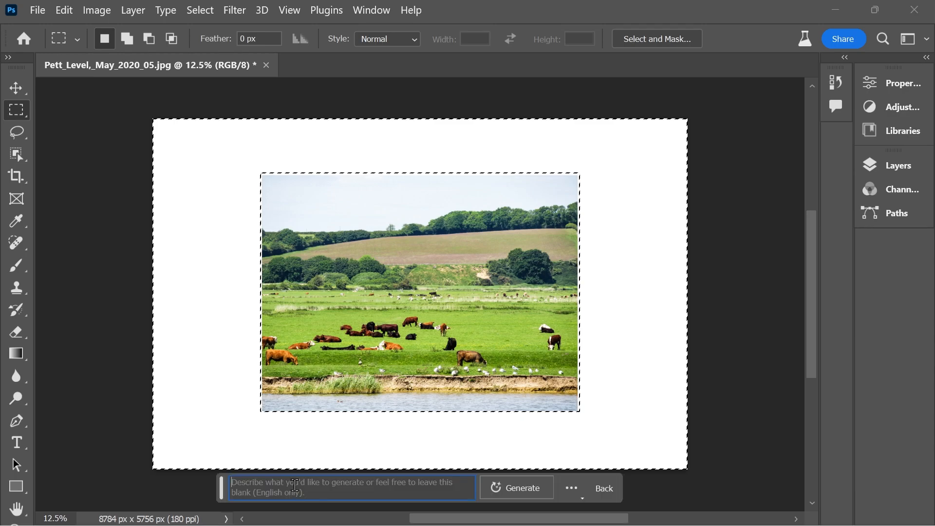
click(515, 488)
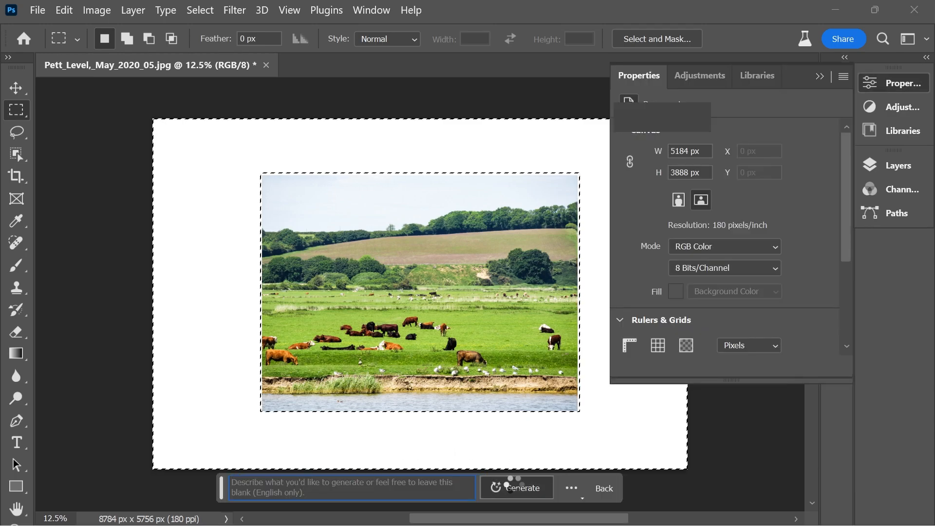
click(821, 78)
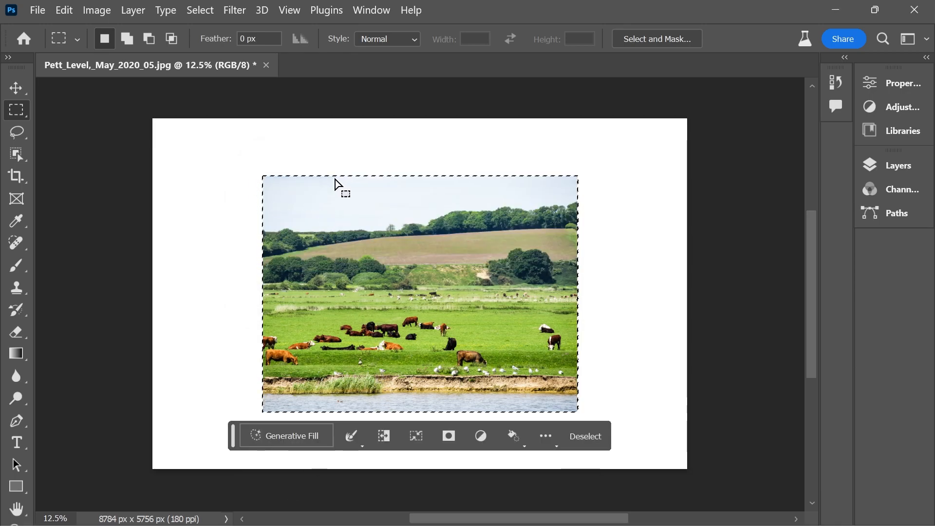
click(382, 436)
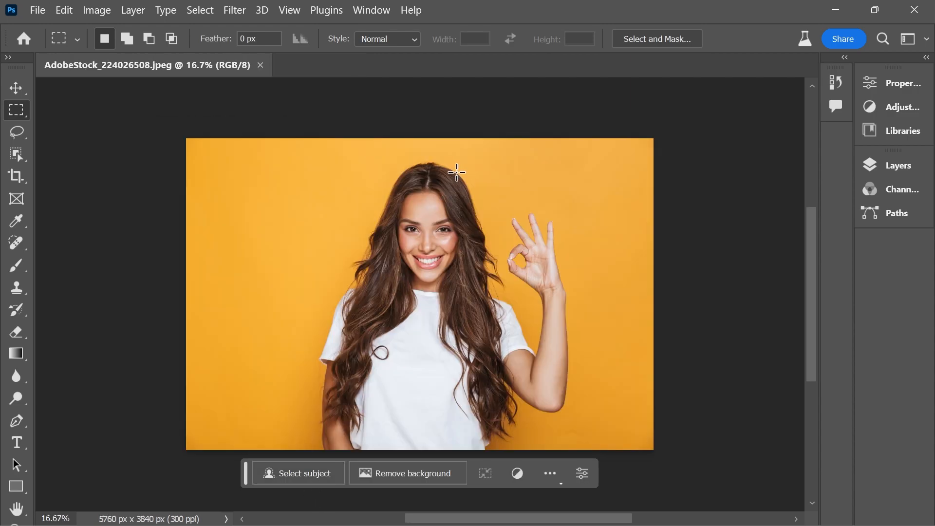
- Select the woman as the subject and enter "robot" as the Generative Fill prompt
click(296, 477)
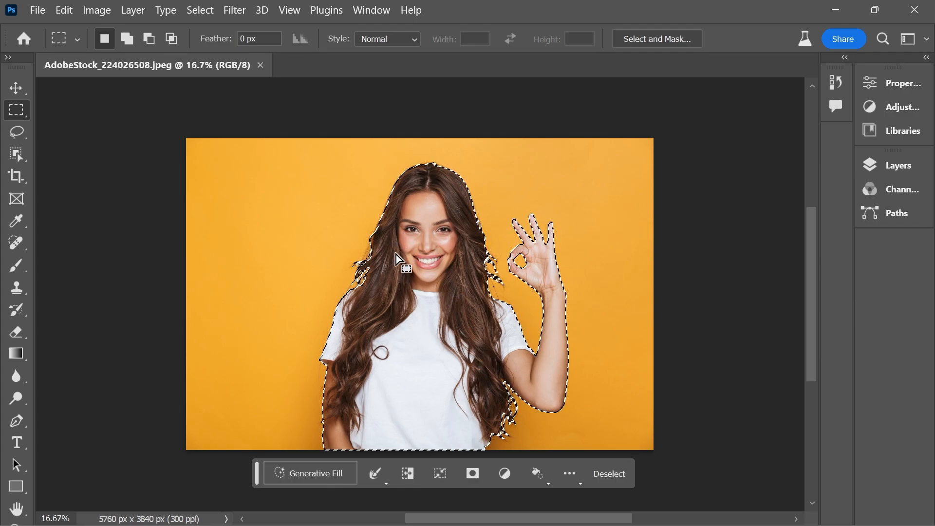
click(310, 474)
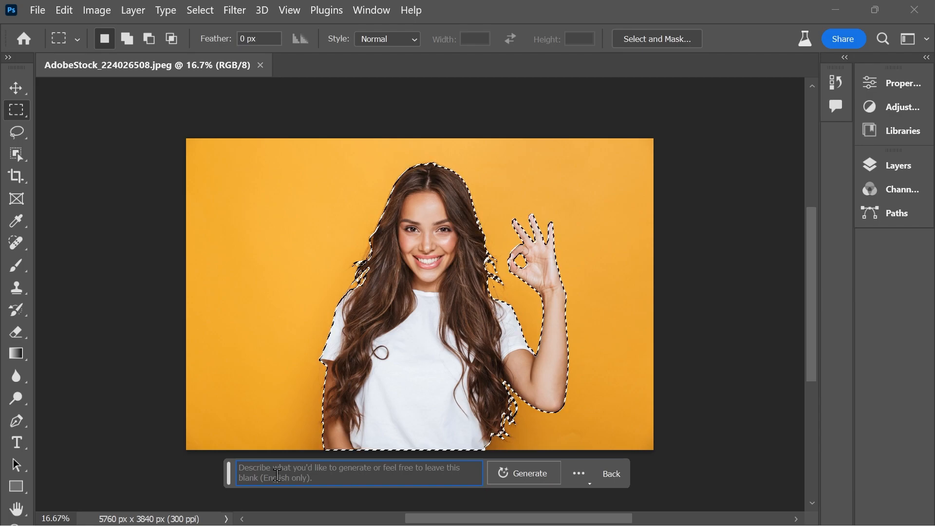
text(robot)
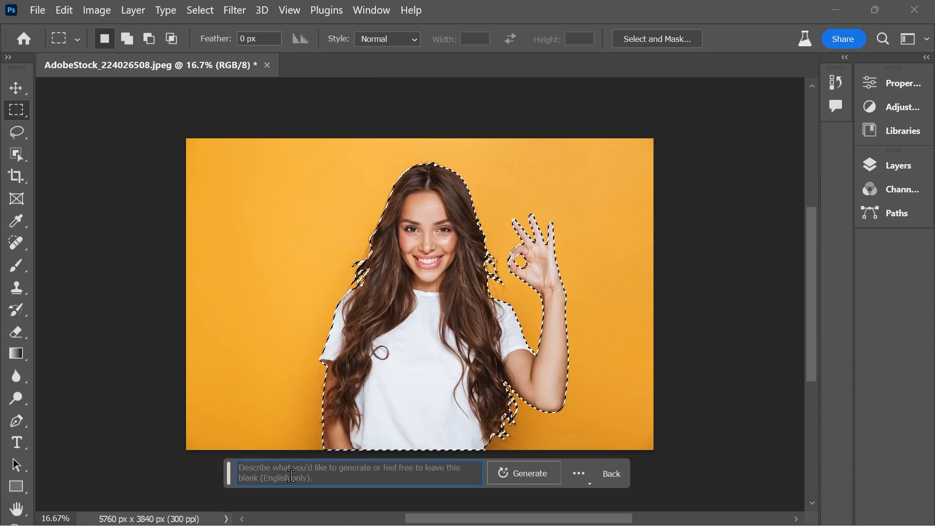
- Generate an "orangutan" fill in the woman's selection and compare its three variations
text(orangutan)
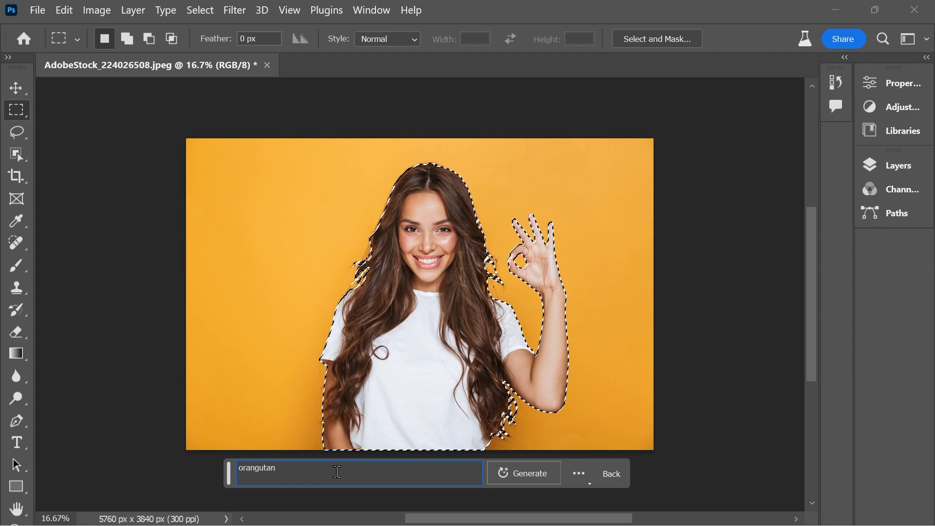
click(524, 473)
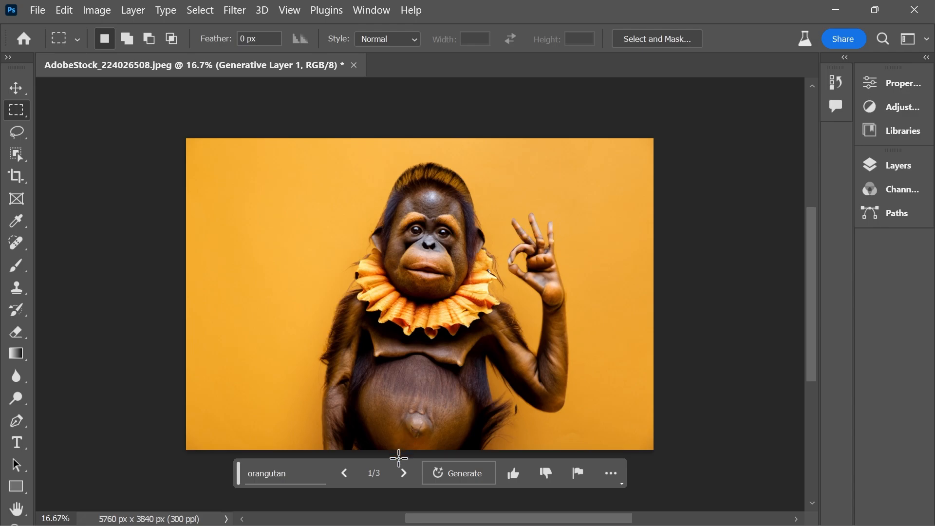
click(404, 474)
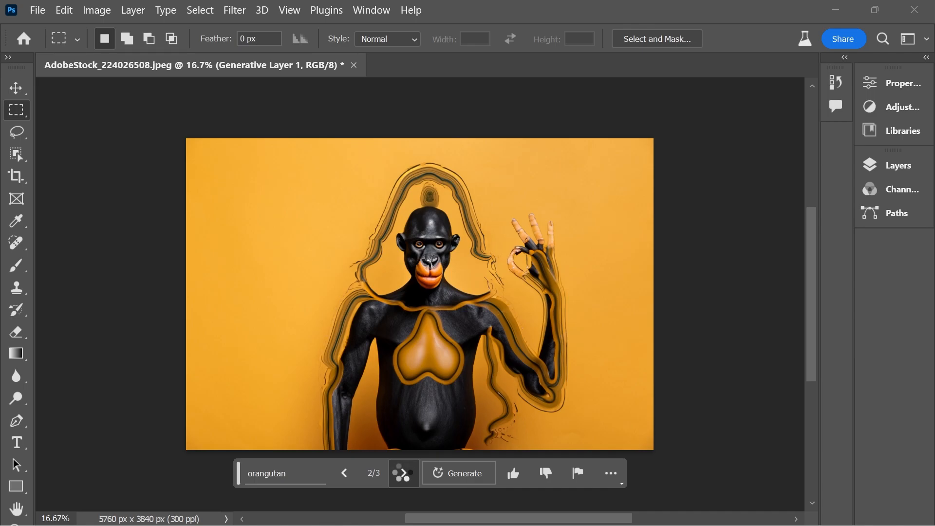
click(403, 473)
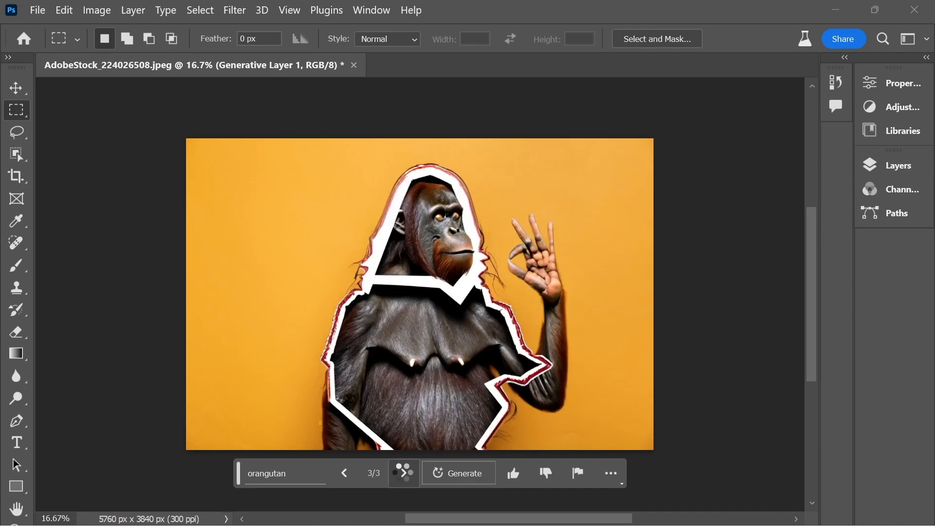
click(349, 474)
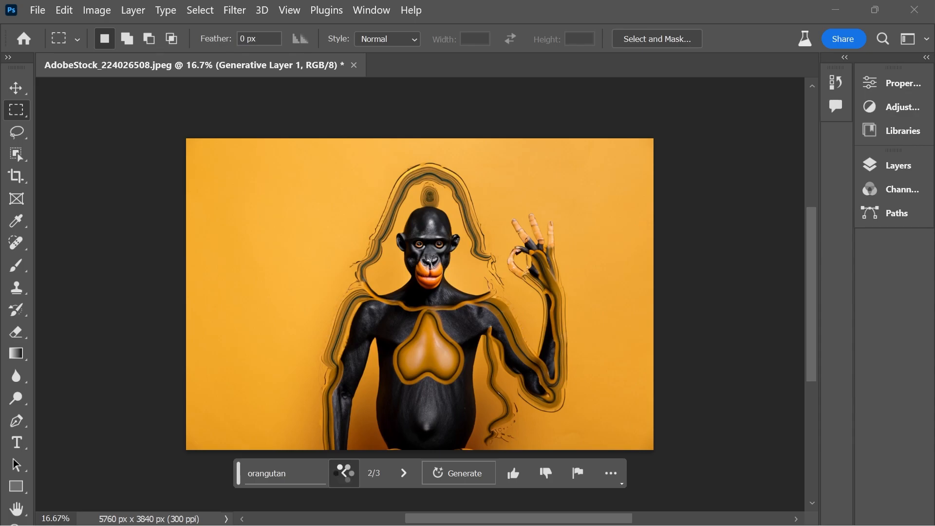
click(234, 10)
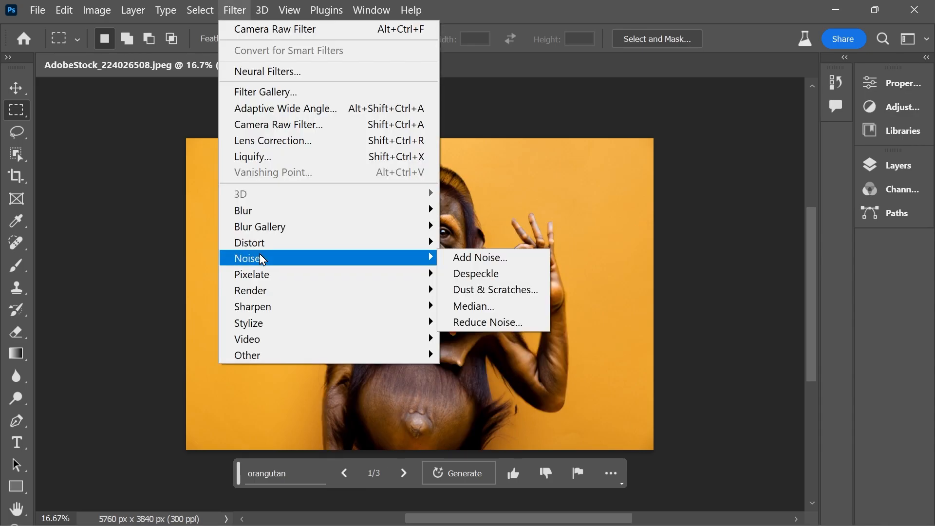
mouse_move(260, 244)
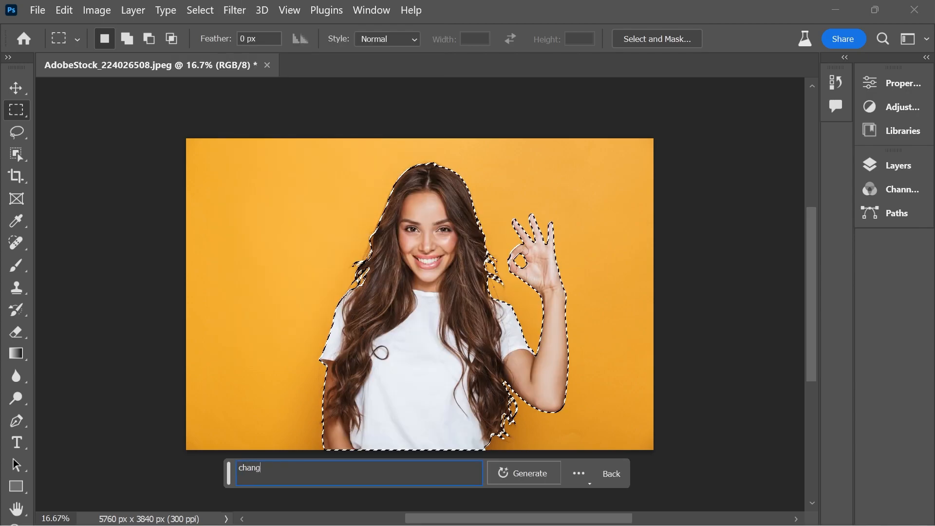
- Run Generative Fill on the selected woman with the prompt "change hair colour to blonde"
text(e)
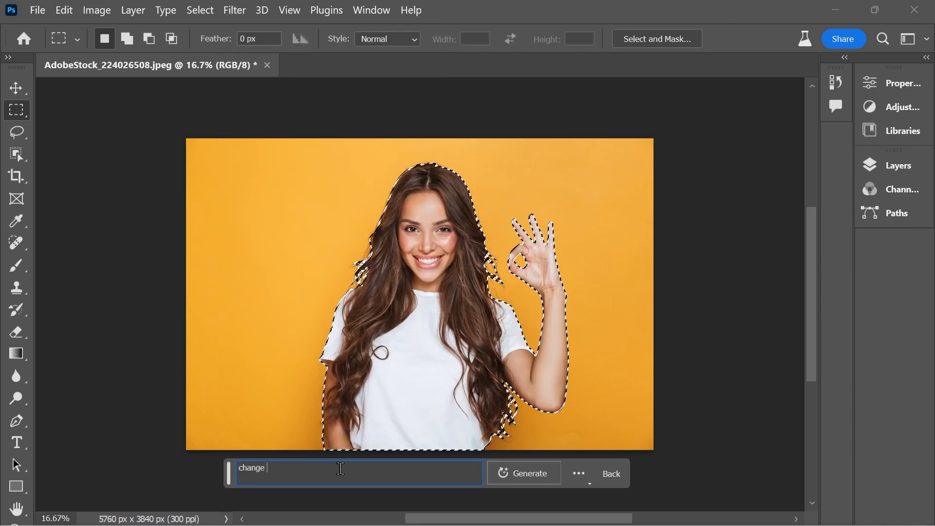
text( hair col)
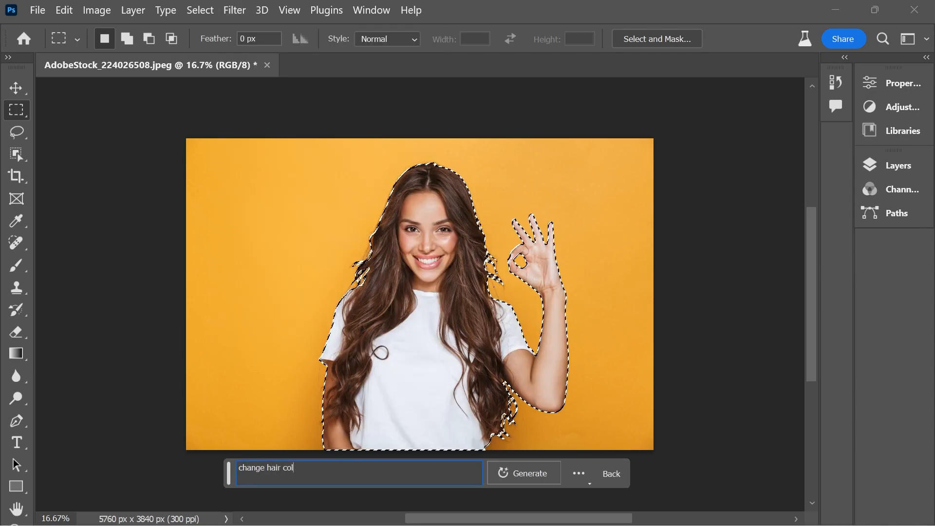
text(our to blonde)
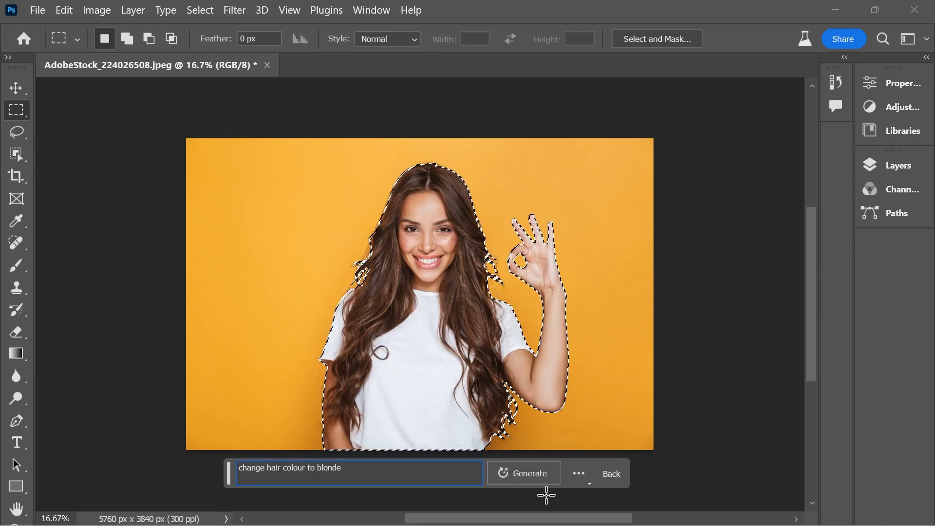
click(525, 478)
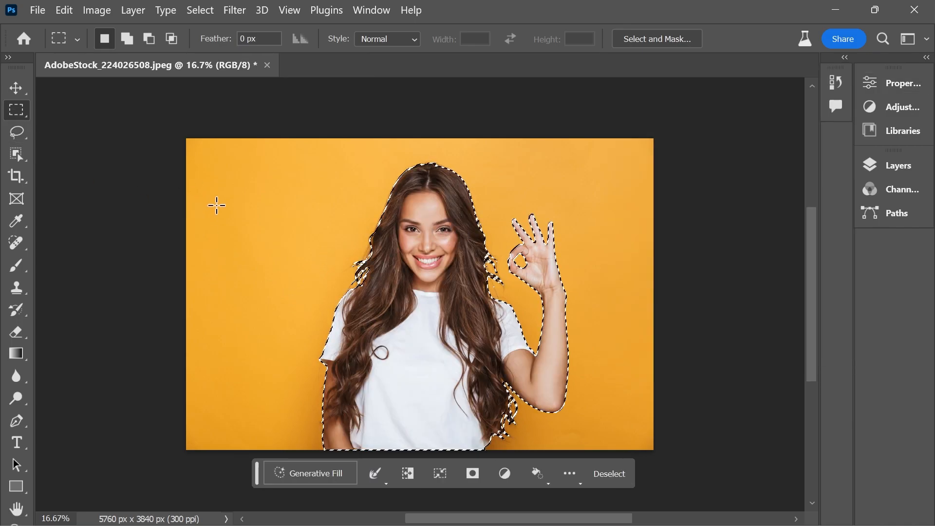
- Select a tall rectangle of empty background to the left of the woman and generate a "mirror" in it
drag(203, 163, 307, 424)
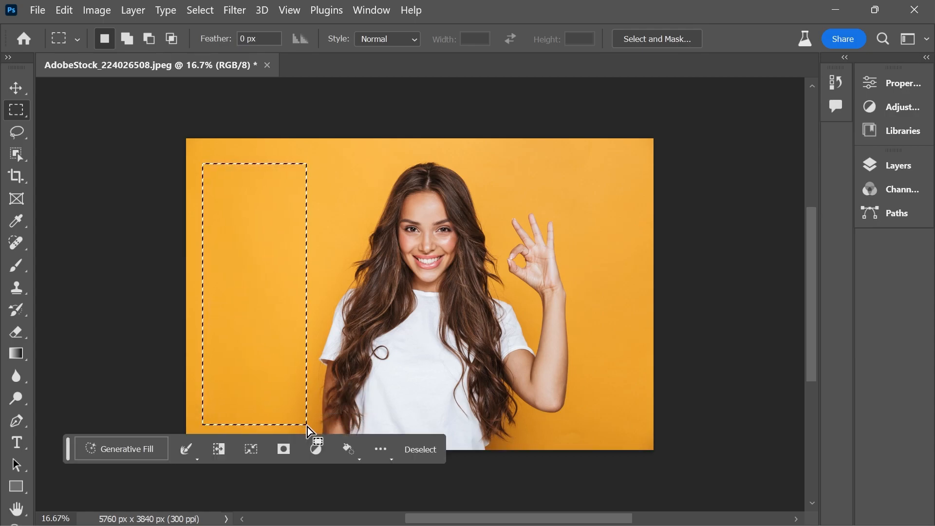
click(133, 448)
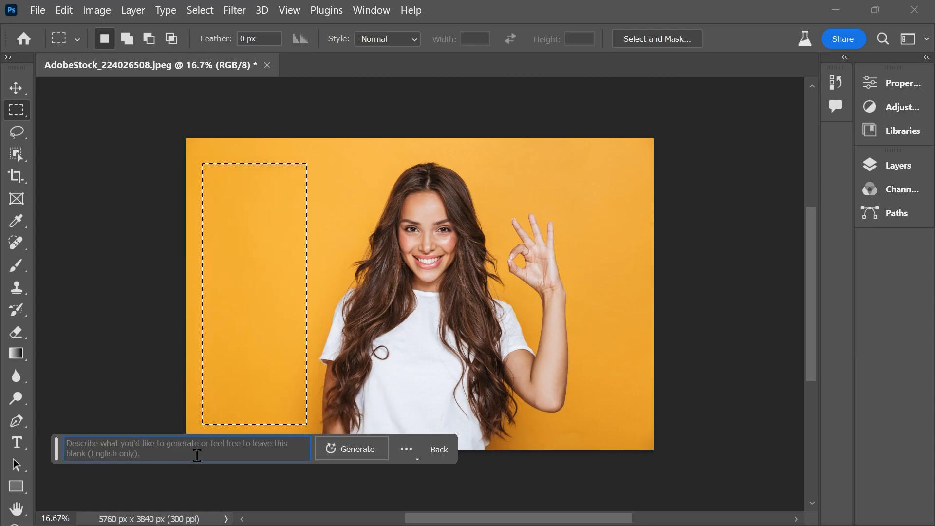
text(mirror)
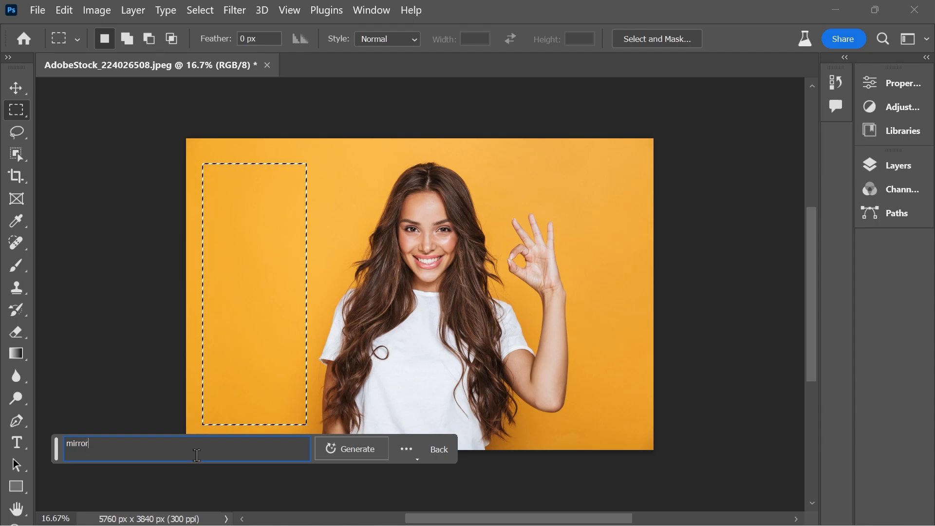
click(348, 448)
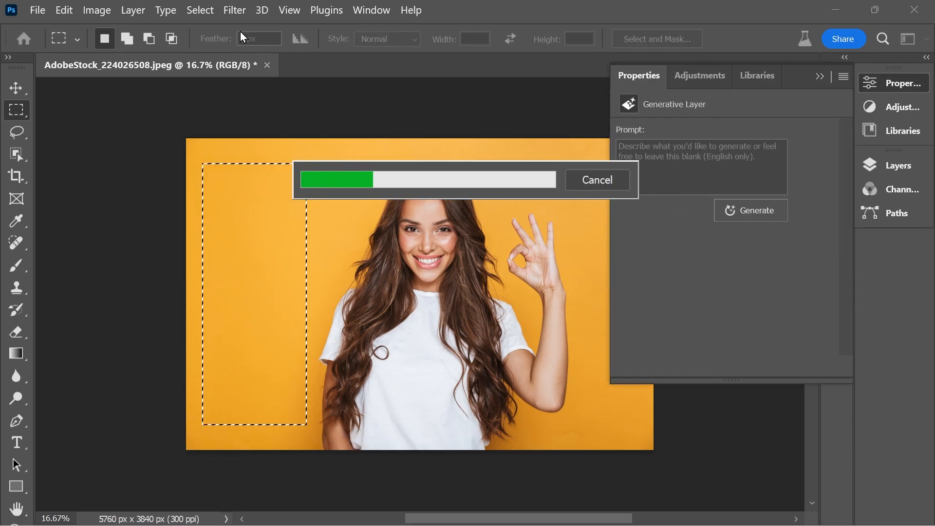
click(235, 11)
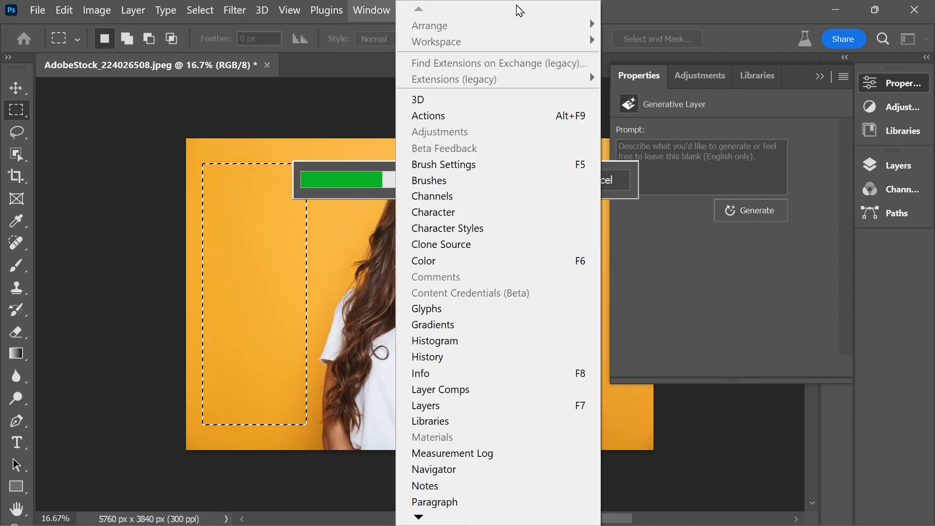
click(656, 7)
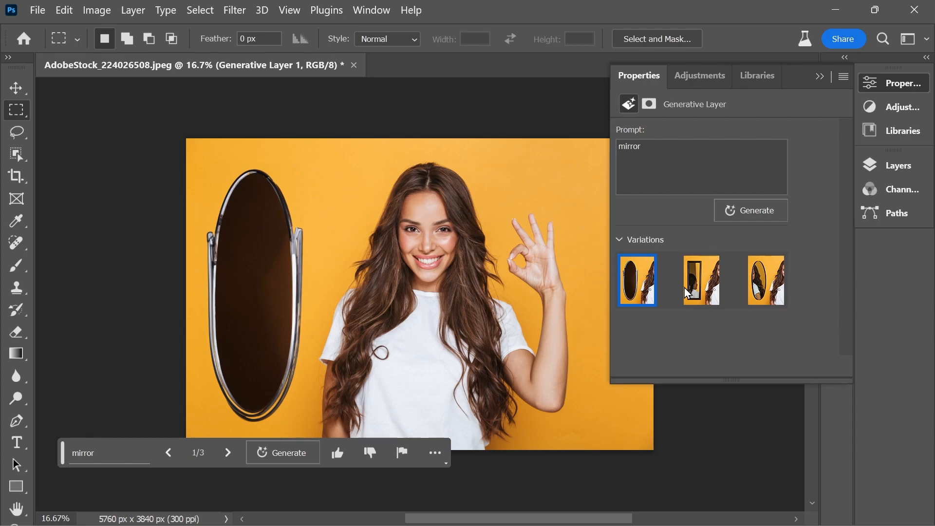
- Compare the framed and oval mirror variations and choose the third one
click(709, 292)
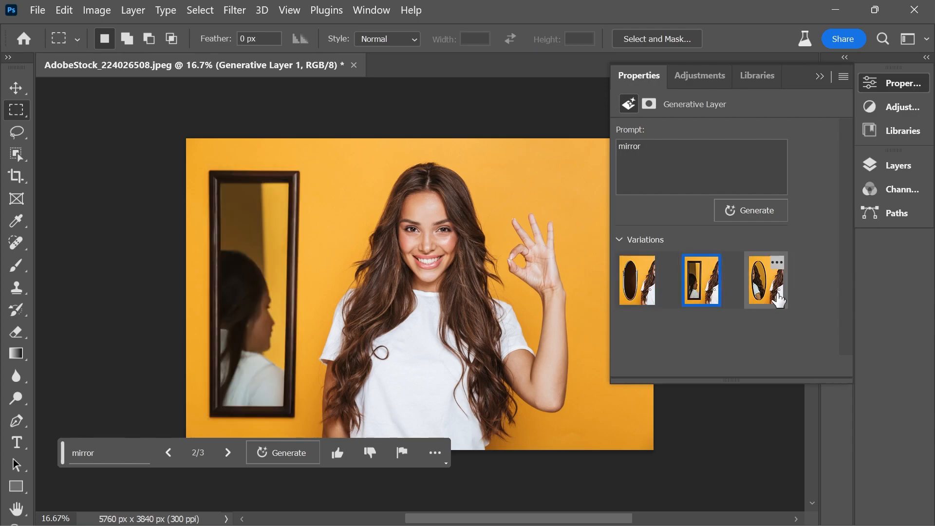
click(777, 299)
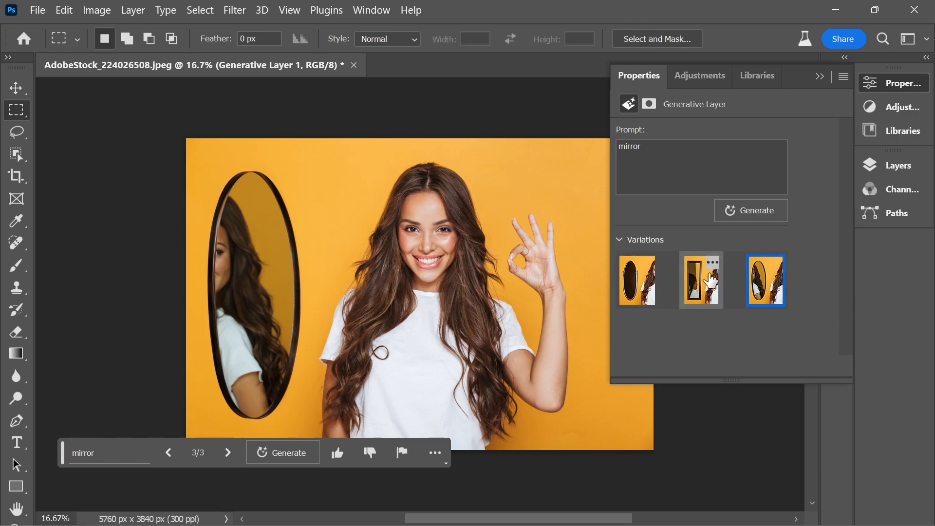
click(701, 288)
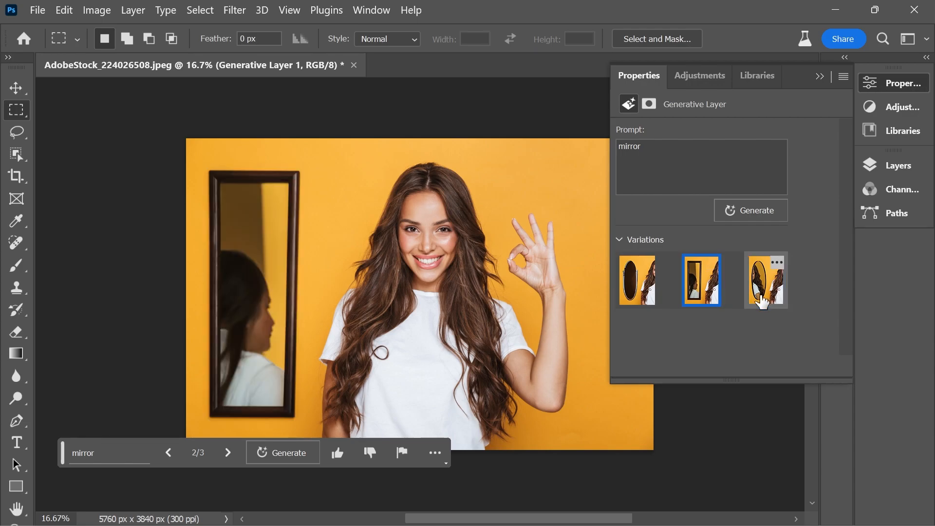
click(763, 298)
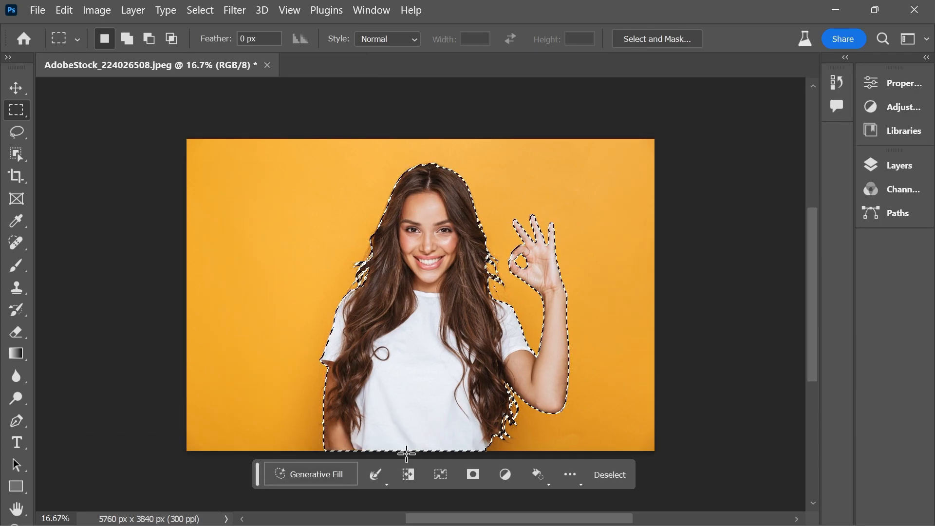
- Invert the woman's selection to cover the orange background and run Generative Fill on it with the prompt "subject"
click(408, 477)
click(285, 476)
text(subject)
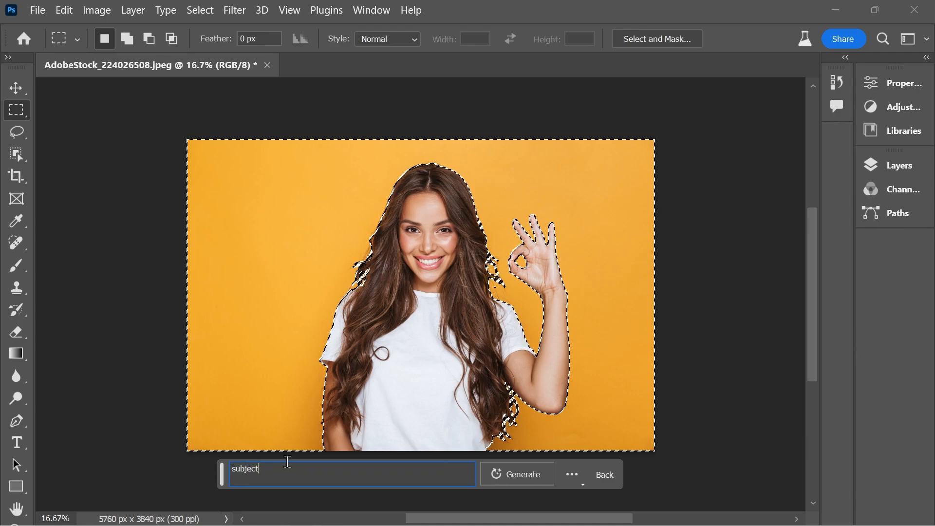
click(517, 474)
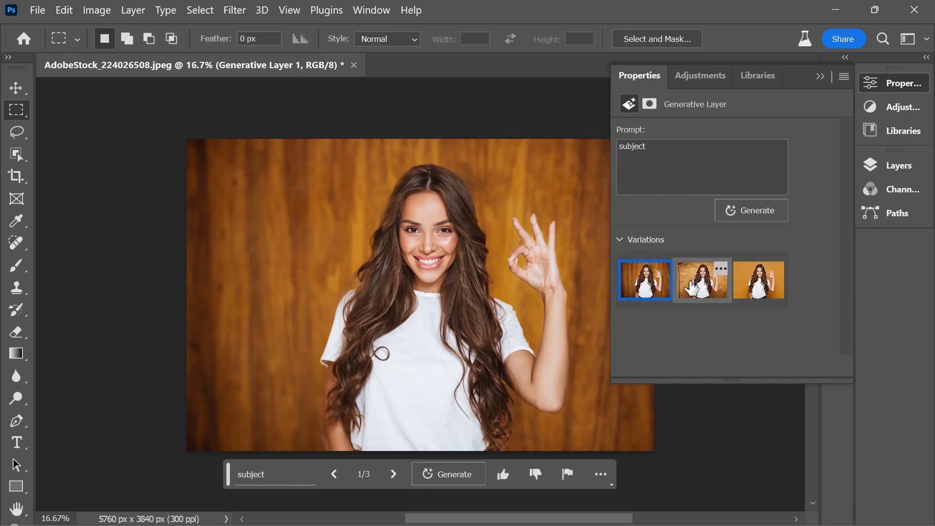
- Compare the generated background variations behind the woman and choose the first one
click(685, 294)
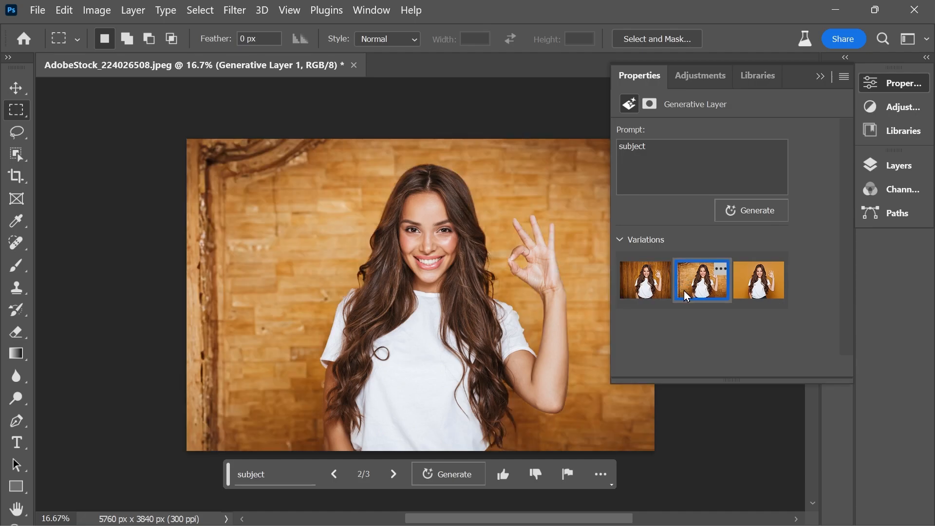
click(738, 275)
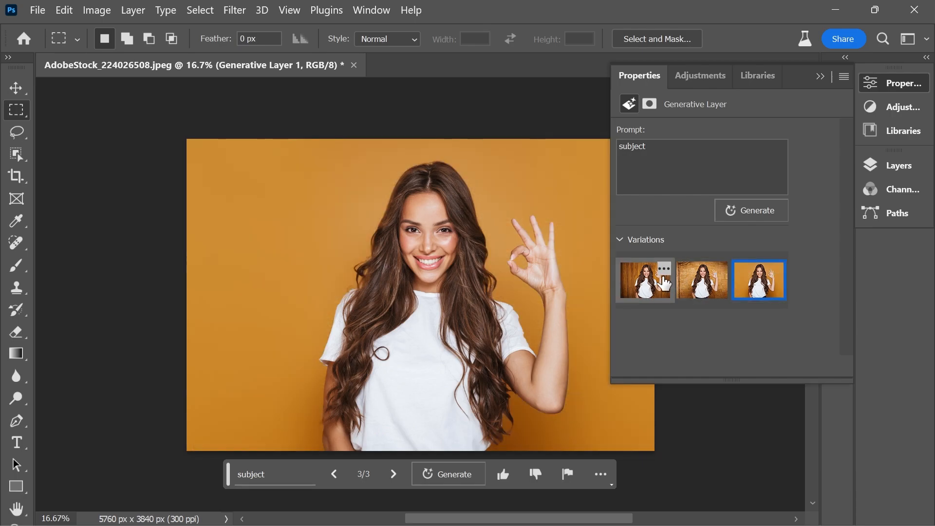
click(639, 281)
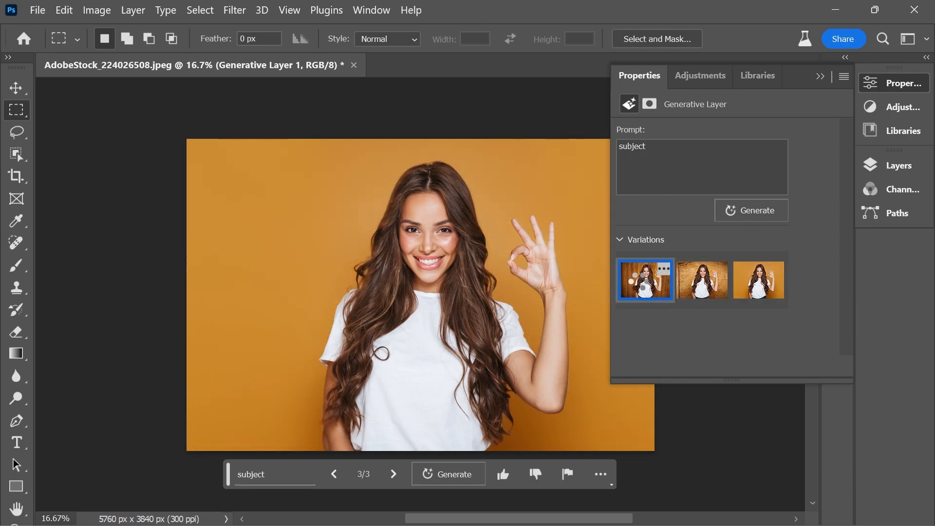